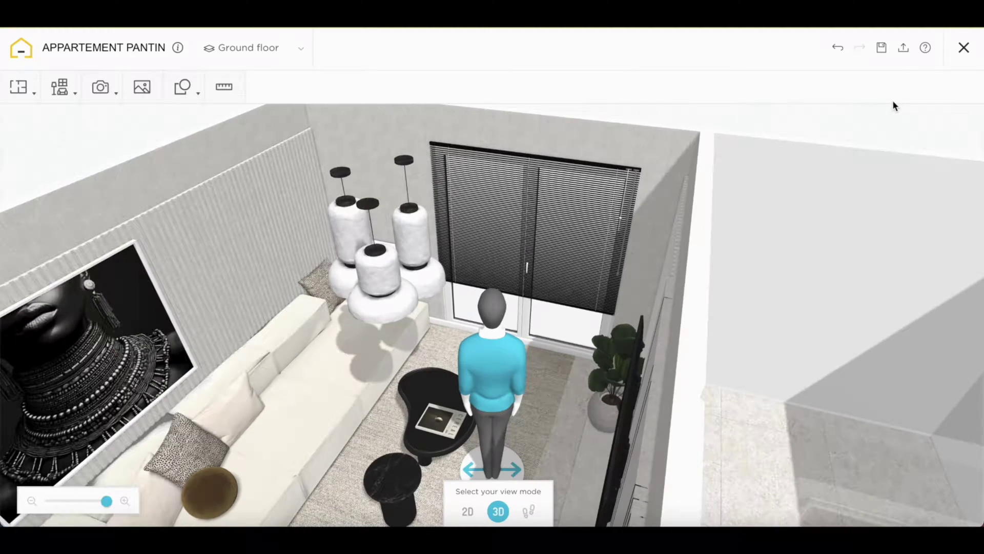
Delete the black blinds covering the living room's patio door
left_click(578, 257)
left_click(741, 308)
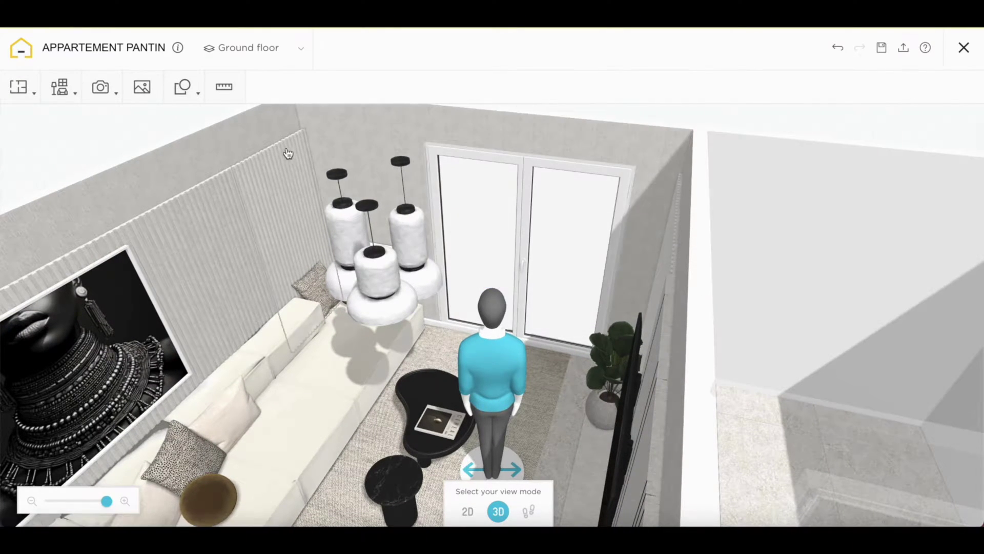
Search the product catalog for "configurator curtains" and place the Curtains configurator on the wall in front of the patio door
left_click(59, 87)
left_click(94, 152)
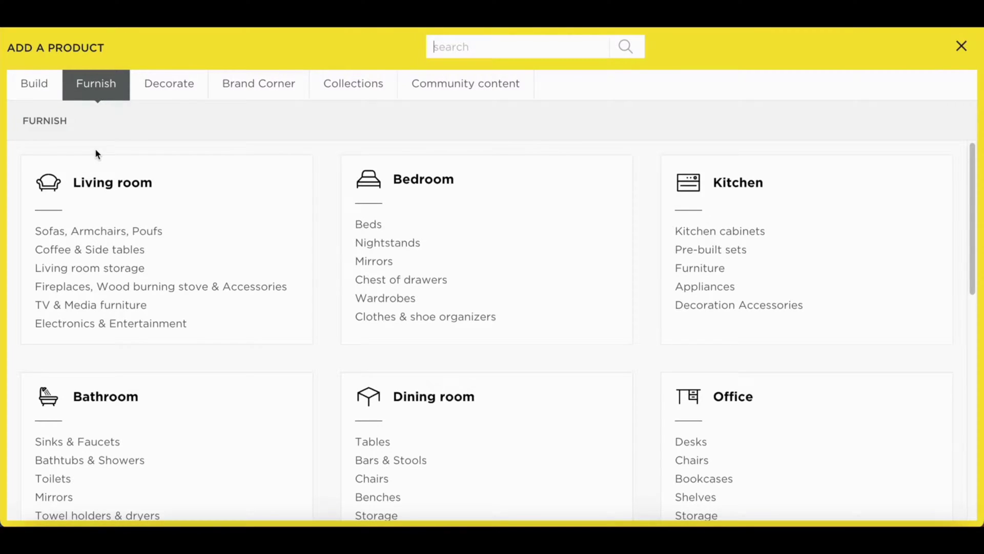
type("donfigurator curtains")
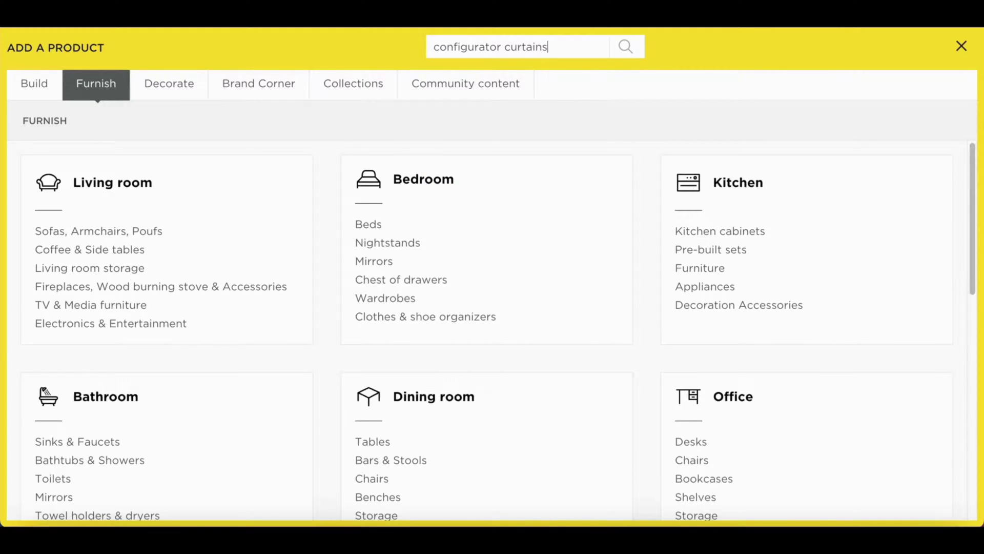
key("Return")
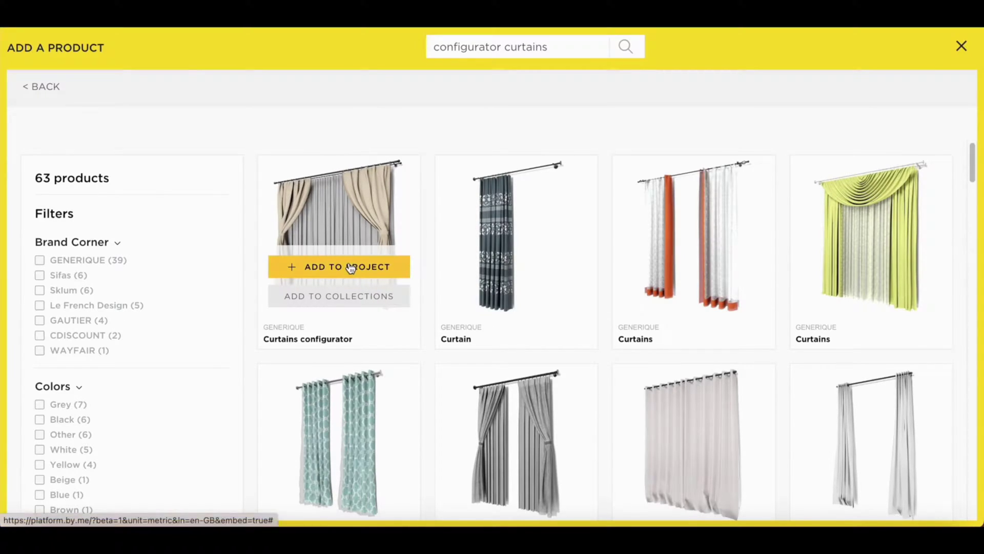
left_click(352, 266)
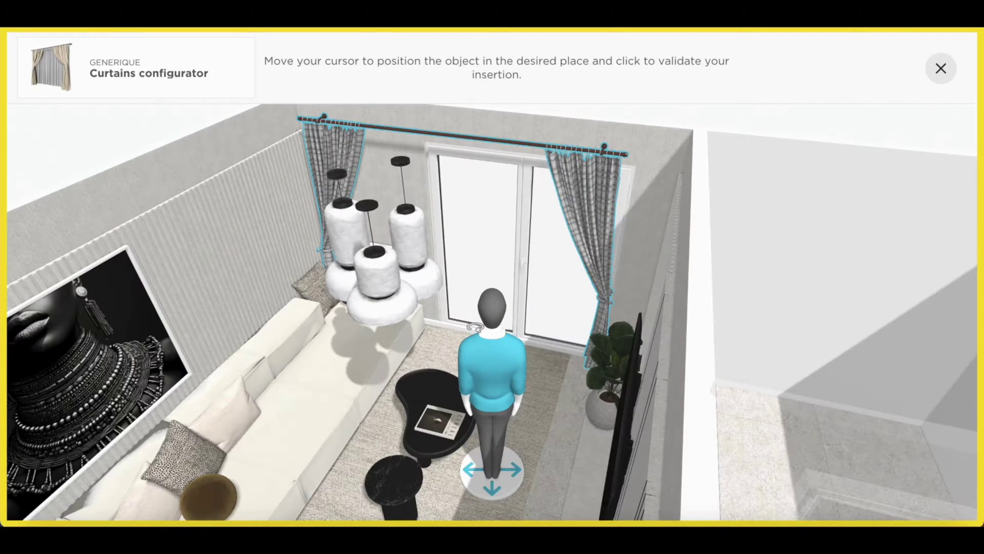
left_click(475, 327)
Check the dimensions of the living room's patio door
left_click_drag(677, 119, 696, 123)
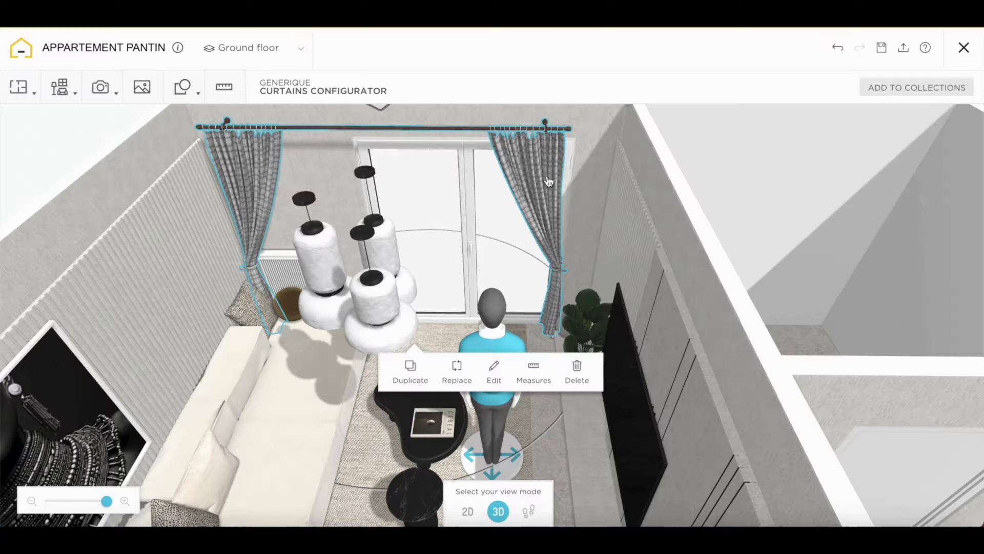
left_click(493, 208)
left_click(572, 249)
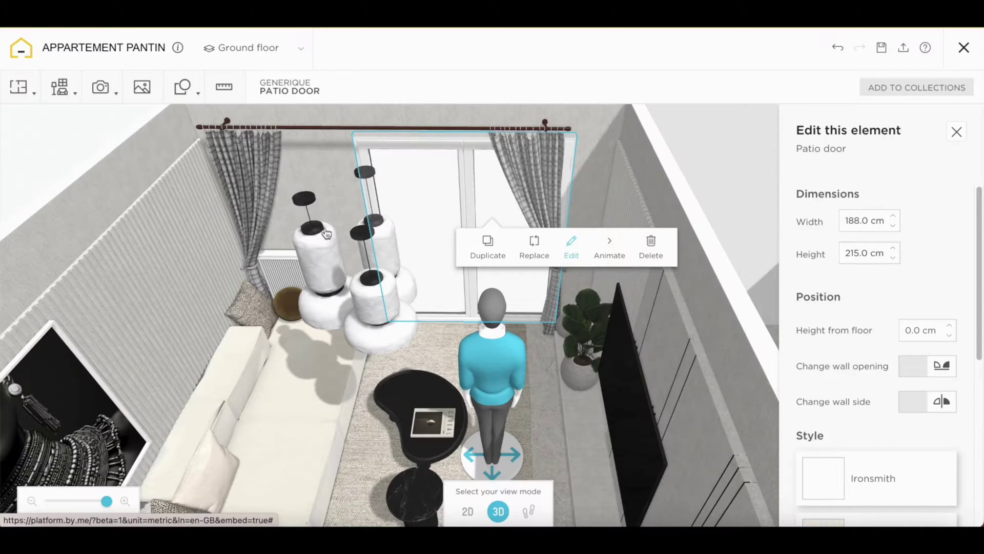
Set the overall width of the curtains to 250 cm
left_click(256, 199)
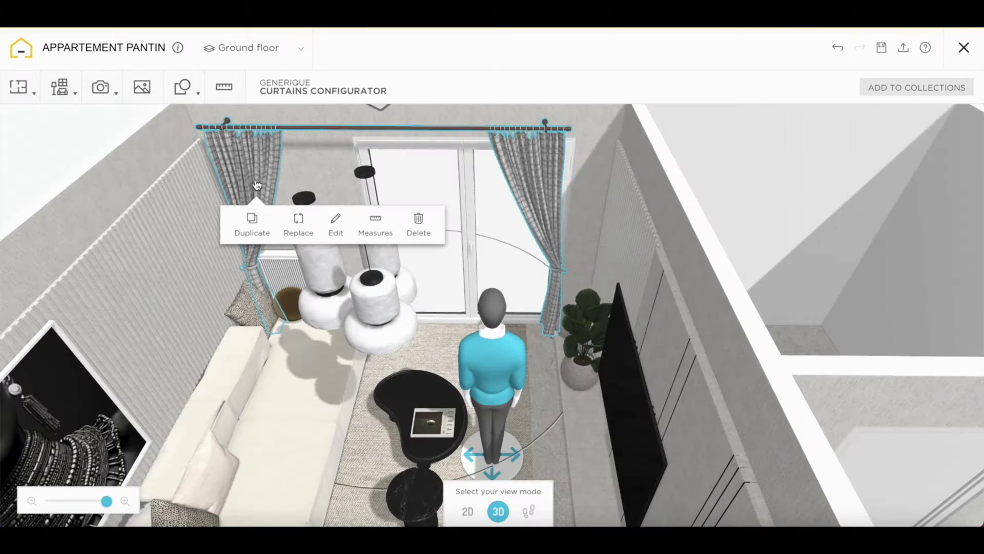
left_click(336, 220)
left_click(873, 227)
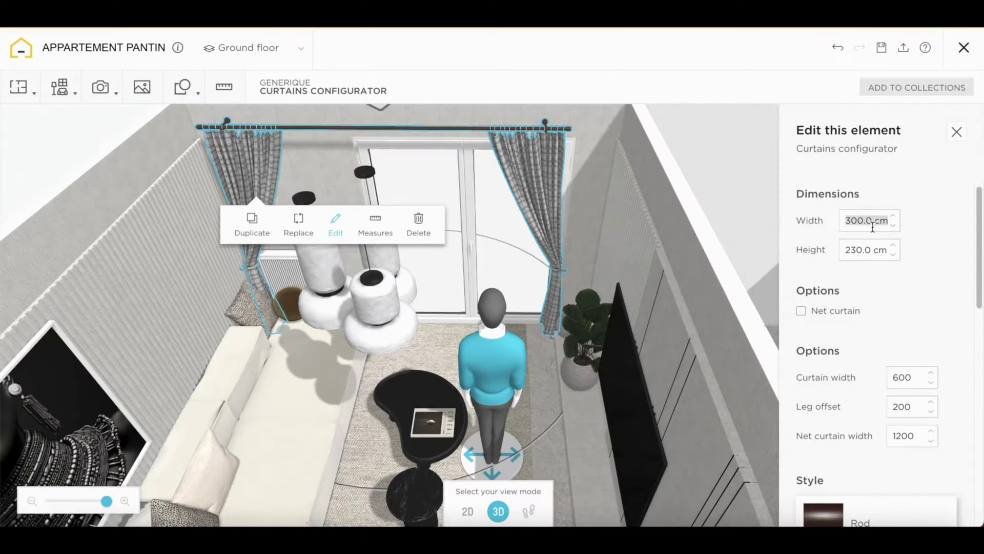
type("250")
key("Return")
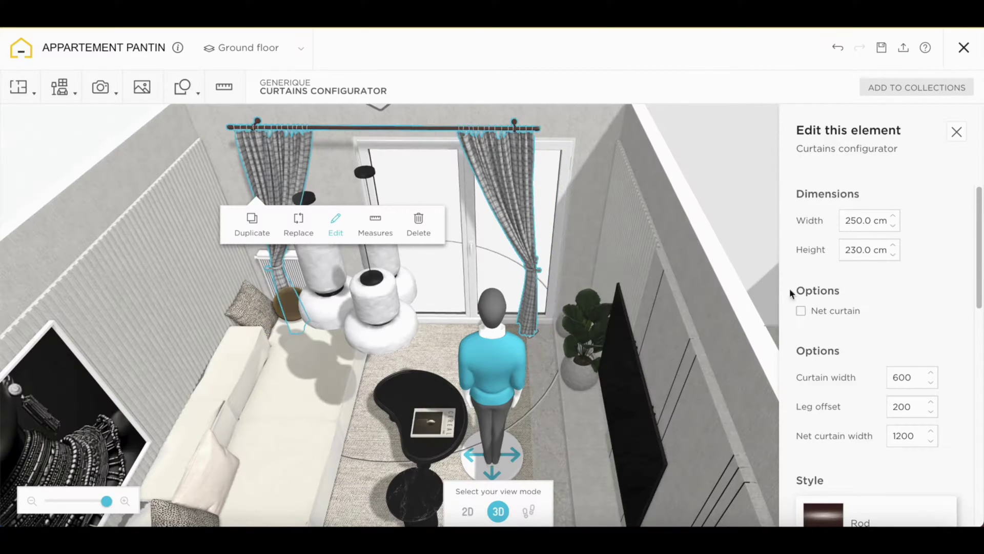
In the 2D plan, slide the curtains along the wall until they are centred on the patio door
left_click(468, 512)
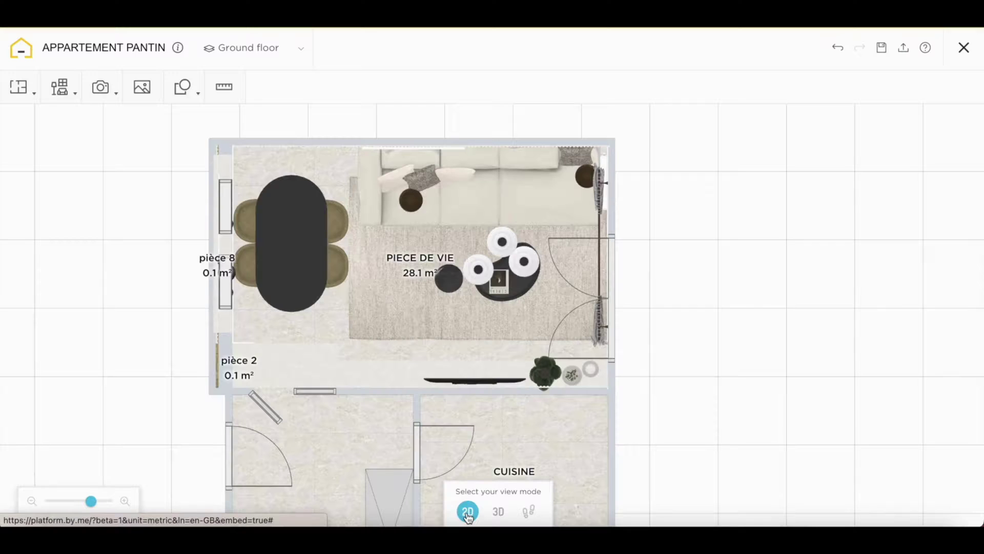
left_click_drag(716, 423, 614, 368)
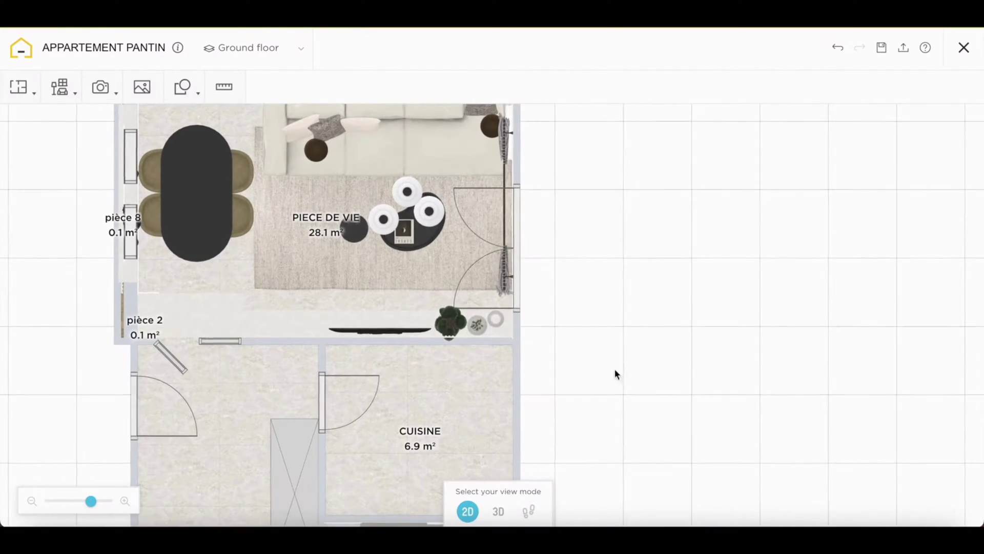
left_click(507, 286)
left_click_drag(506, 285, 506, 313)
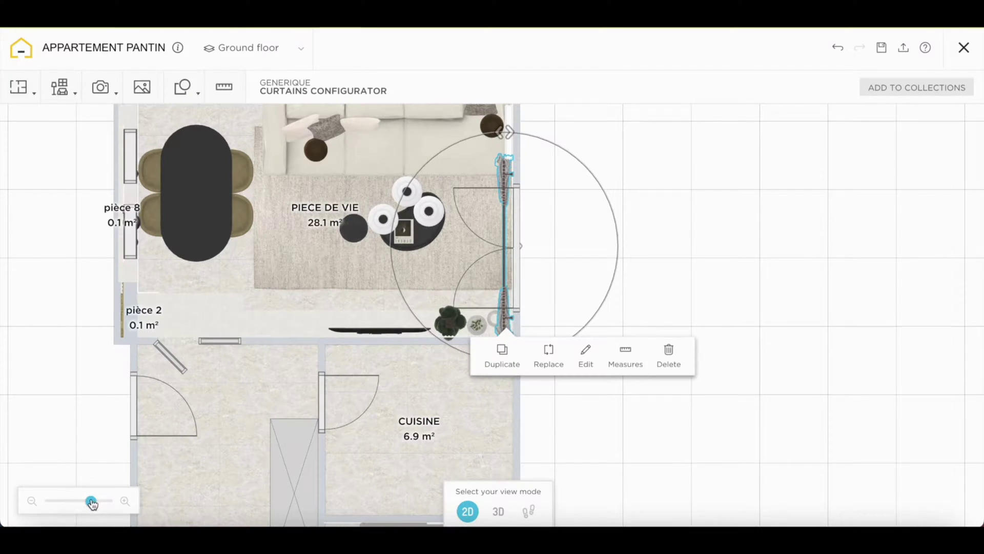
left_click_drag(92, 503, 101, 504)
scroll(641, 174, "up", 1)
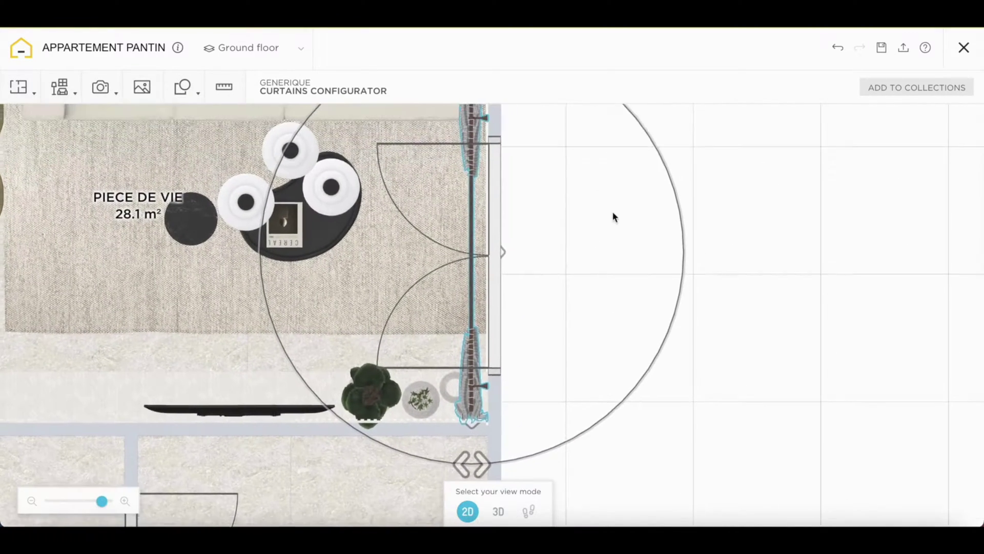
left_click_drag(613, 216, 585, 255)
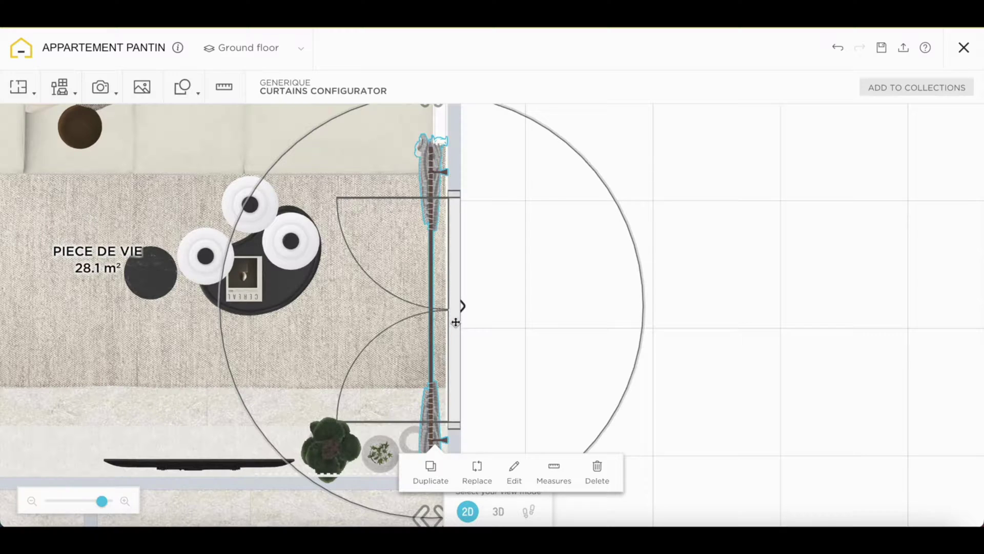
Return to the 3D view and enable the net curtain option for the patio door curtains
left_click(498, 511)
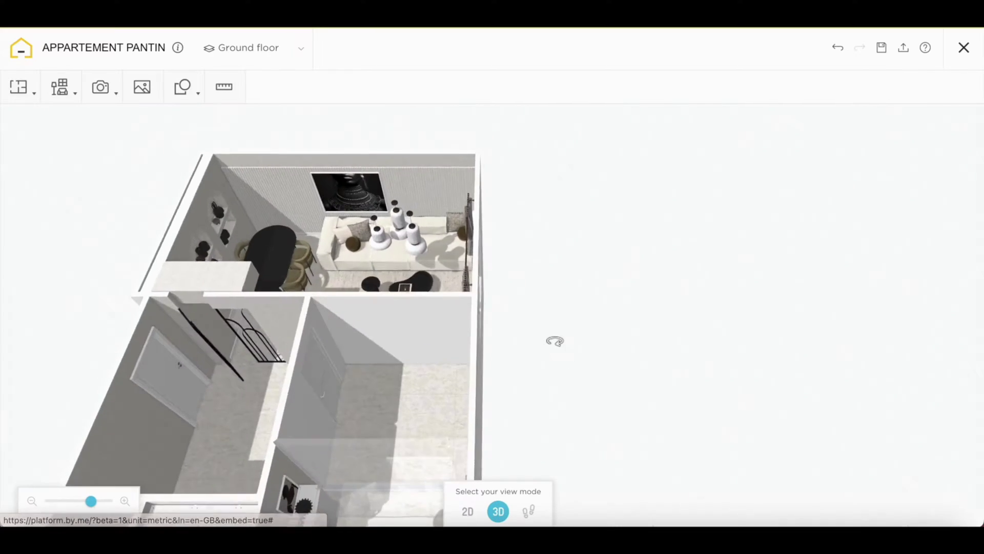
left_click_drag(495, 343, 519, 219)
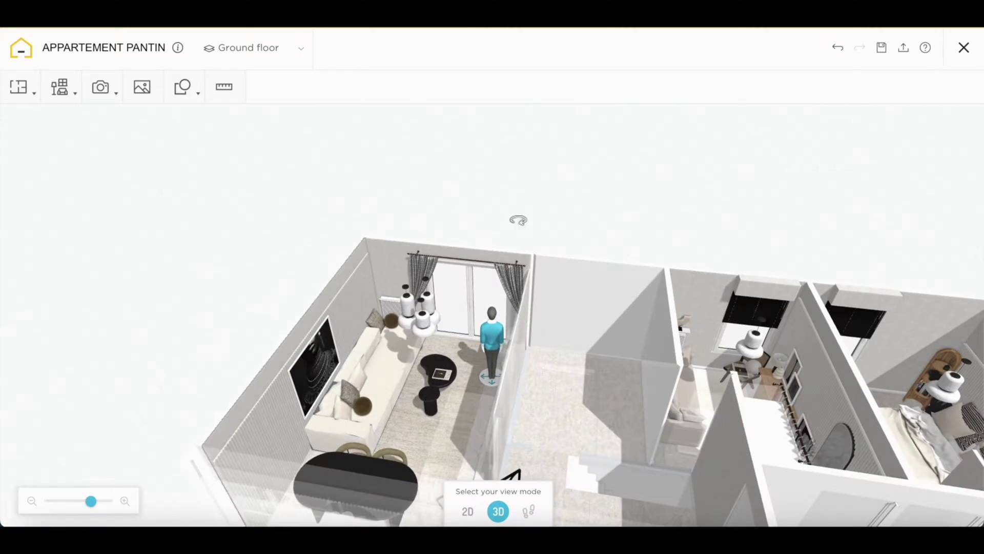
left_click_drag(91, 505, 104, 502)
left_click_drag(384, 407, 400, 386)
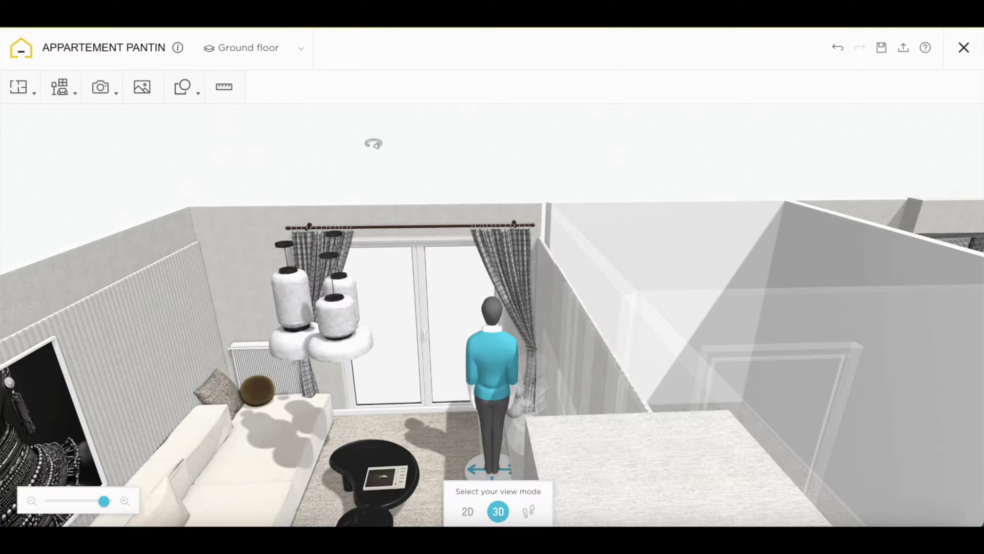
left_click_drag(374, 143, 376, 169)
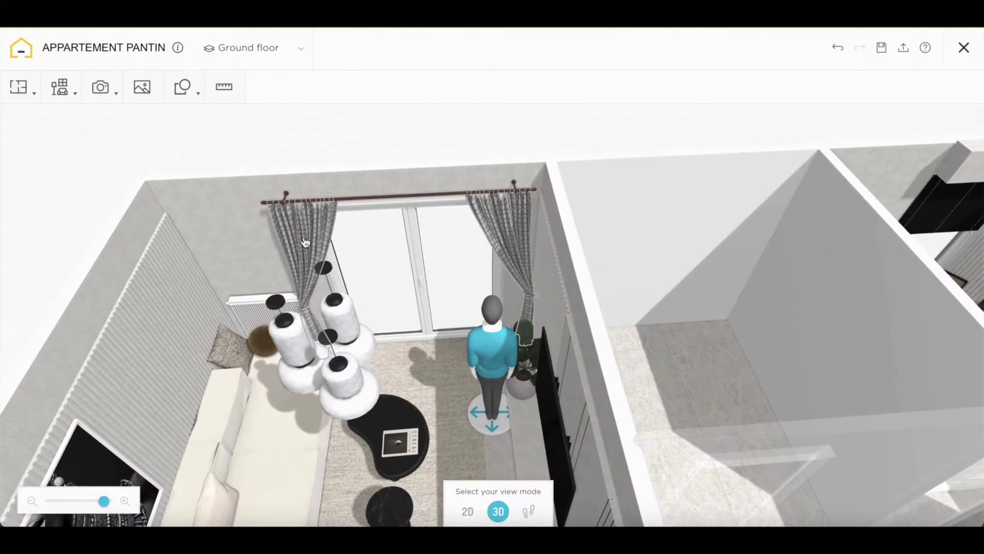
left_click(304, 241)
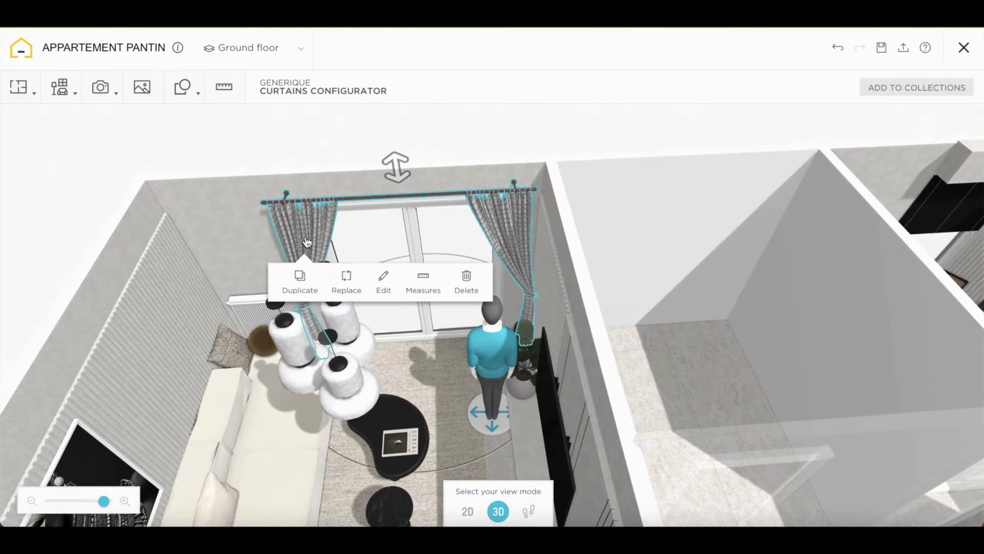
left_click(383, 283)
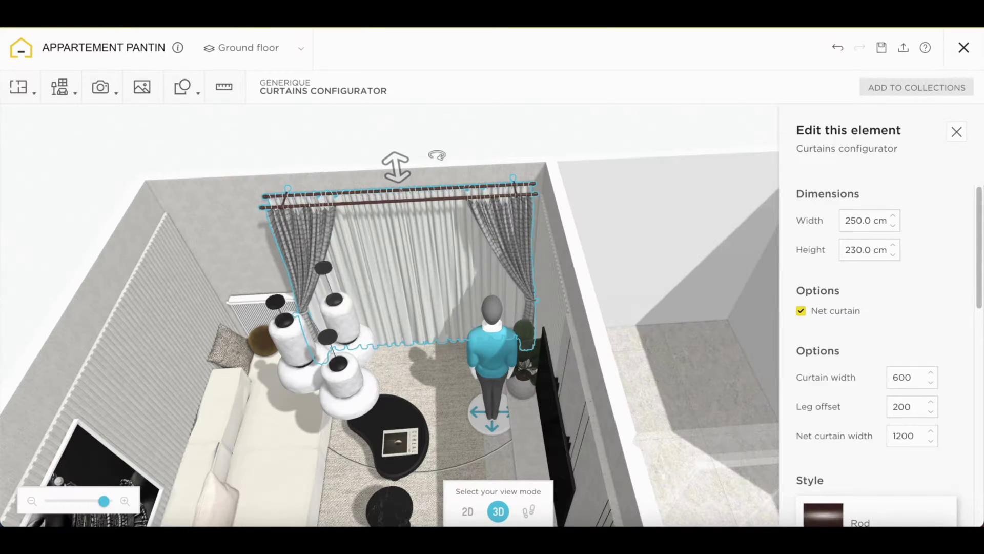
Turn the net curtain off and back on to compare the curtains with and without it
left_click_drag(438, 154, 463, 175)
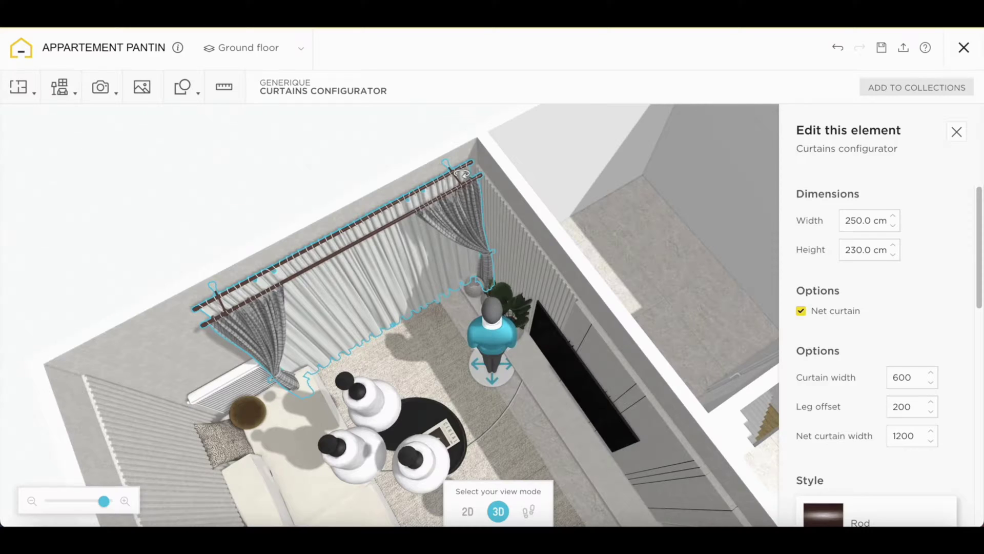
left_click(463, 174)
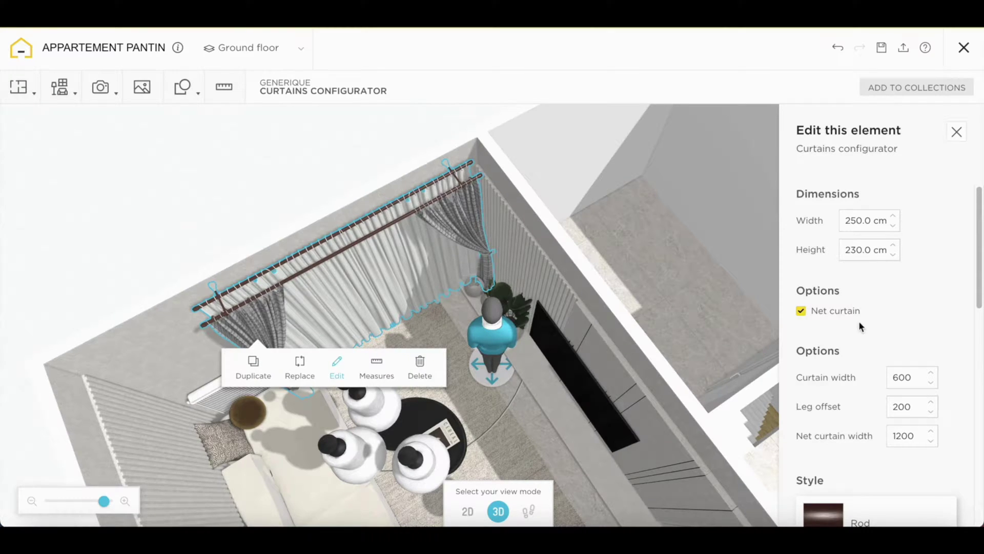
left_click(801, 311)
left_click(801, 311)
In the 2D plan, shift the curtains slightly away from the patio door wall into the living room
left_click(468, 512)
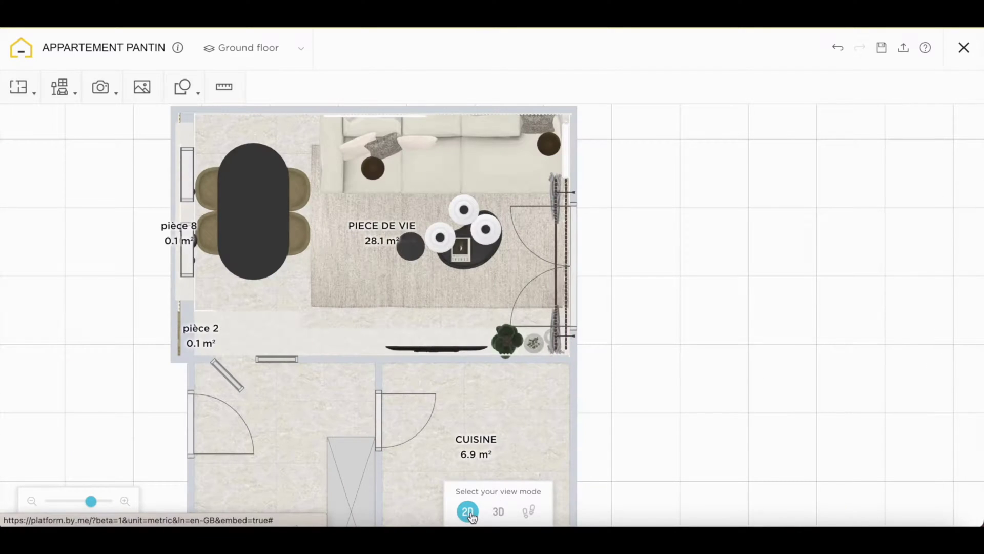
left_click_drag(673, 365, 567, 358)
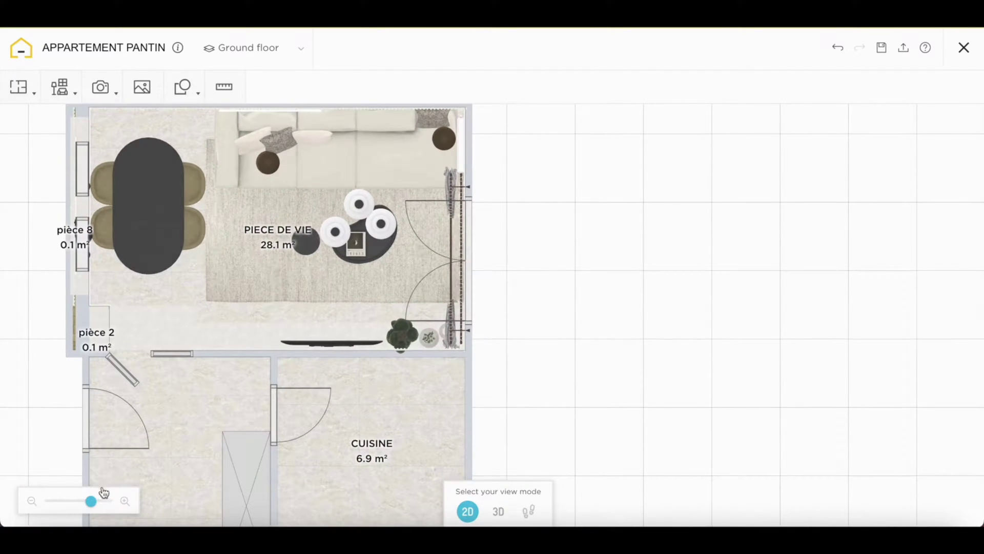
left_click_drag(92, 506, 105, 503)
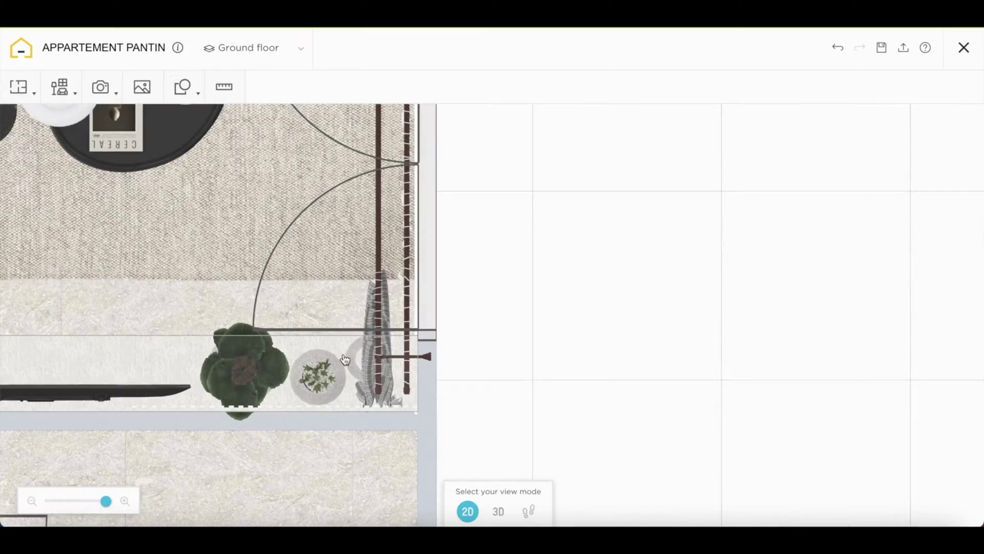
left_click(379, 360)
left_click_drag(379, 361, 365, 361)
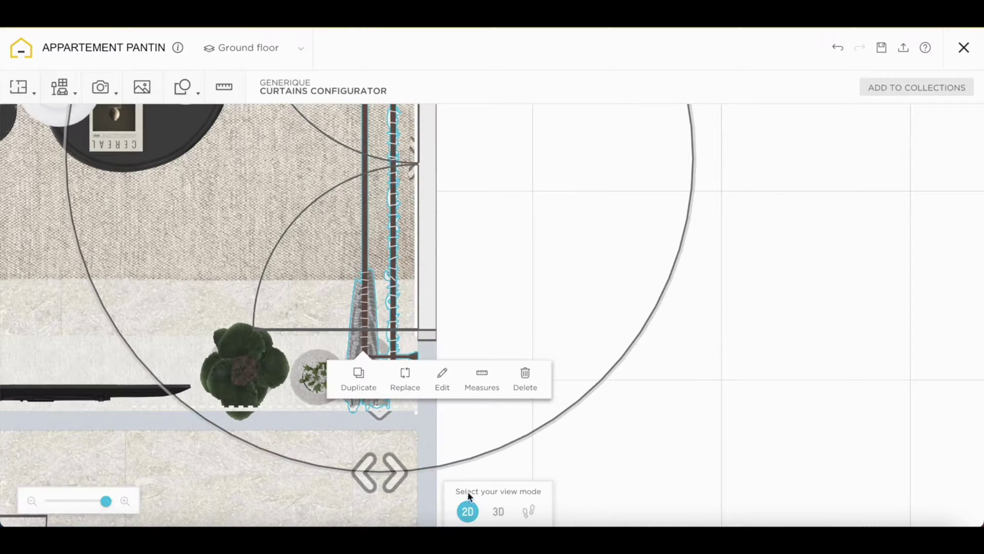
Back in the 3D view, set the curtain width option of the patio door curtains to 800
left_click(497, 511)
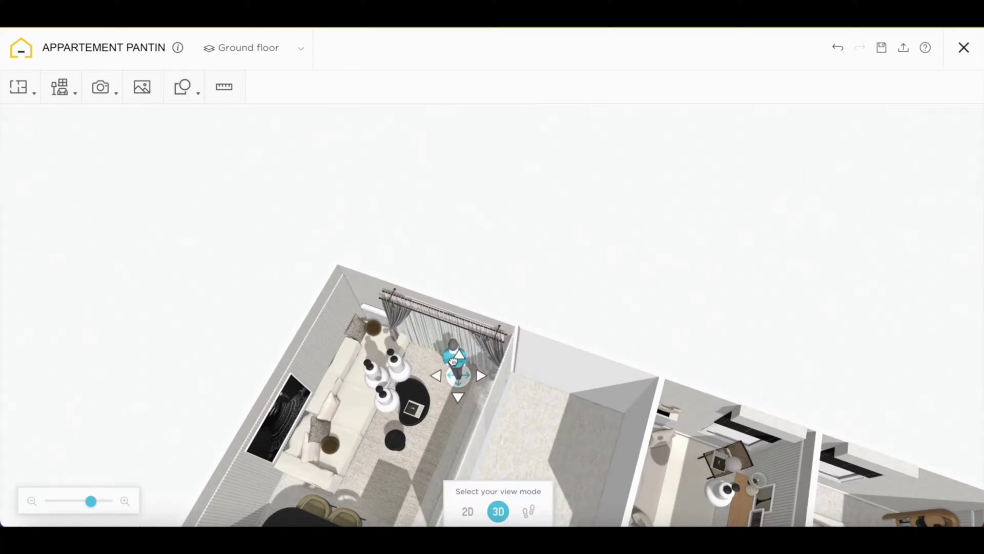
left_click_drag(91, 501, 105, 501)
left_click_drag(328, 203, 389, 194)
left_click(324, 303)
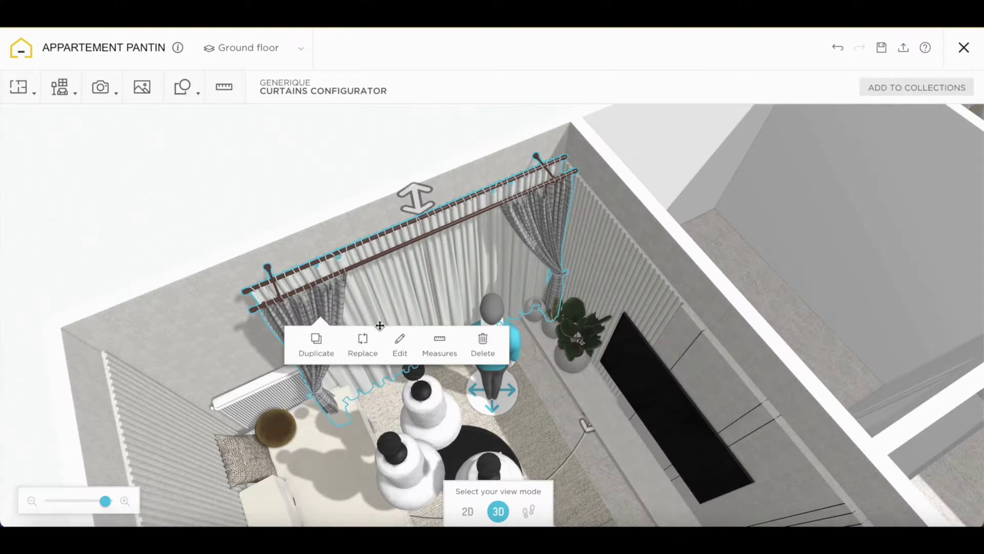
left_click(399, 343)
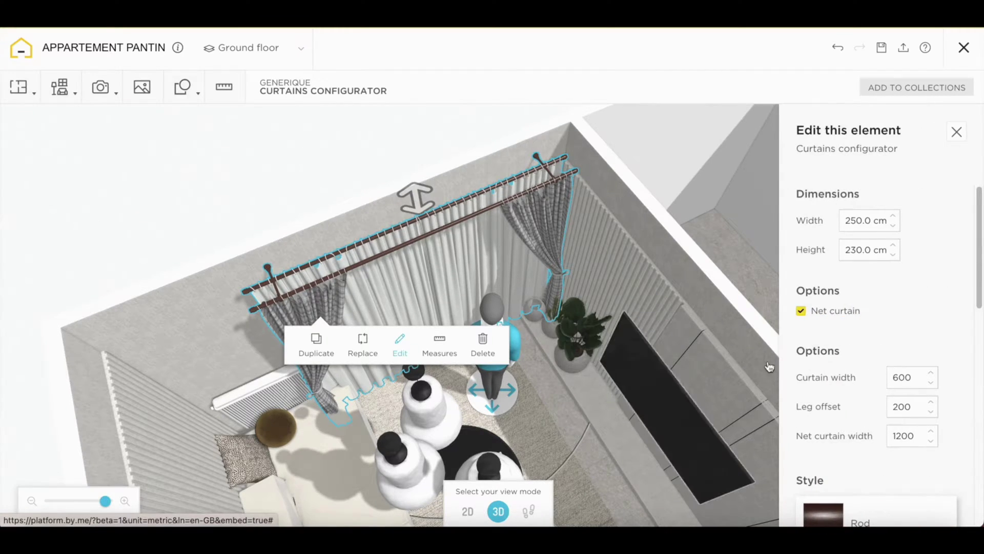
scroll(932, 353, "down", 2)
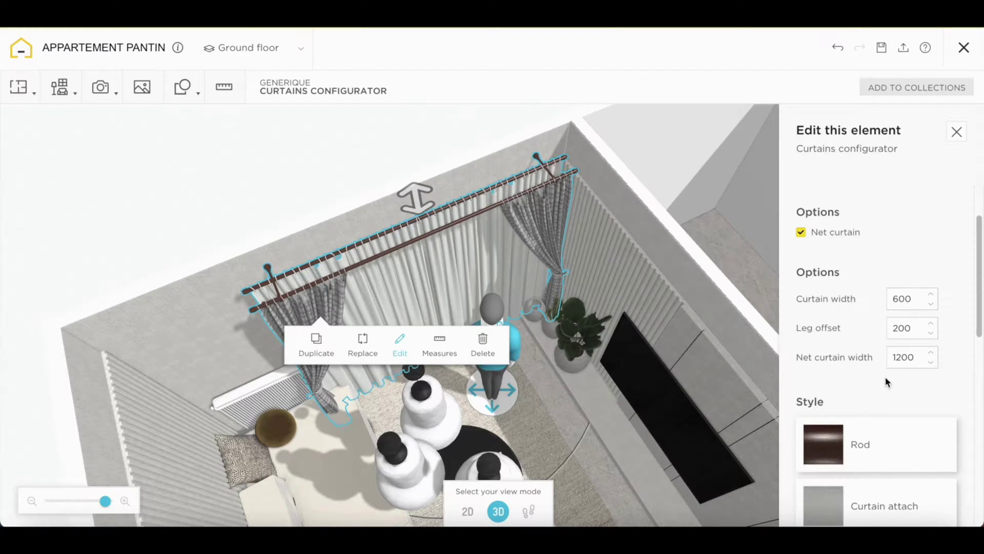
double_click(913, 292)
type("80")
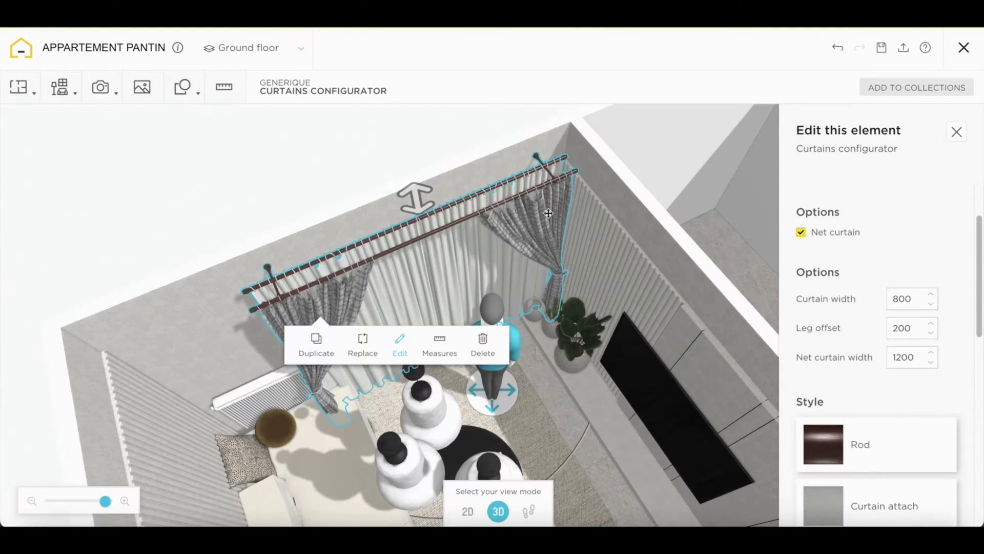
Try a leg offset of 600 for the curtain rod supports and restore it to 200
double_click(916, 334)
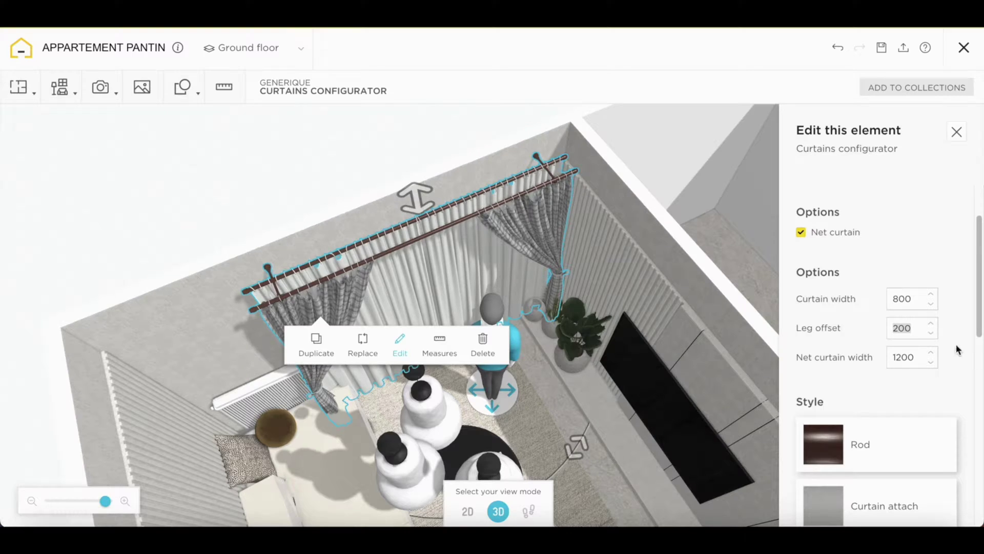
type("6")
double_click(916, 330)
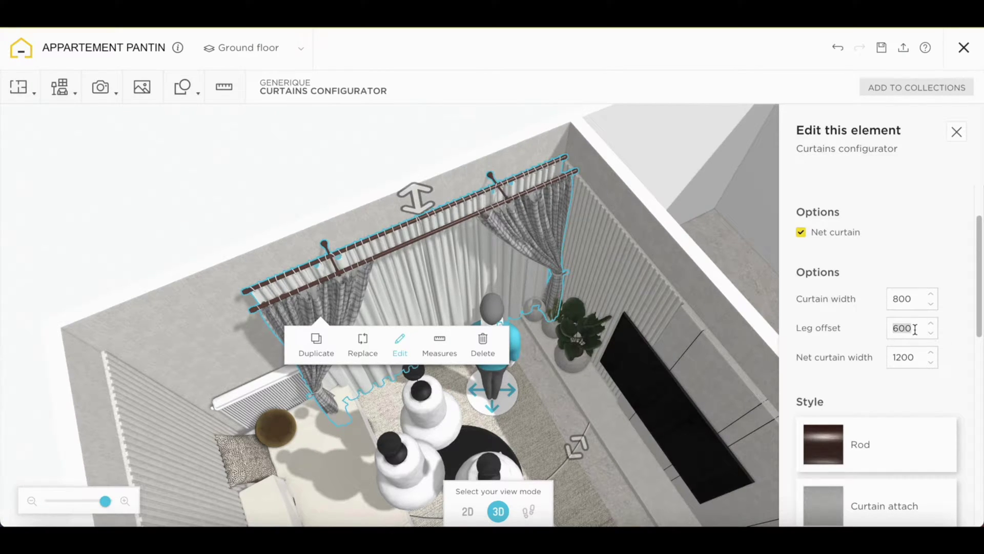
type("2")
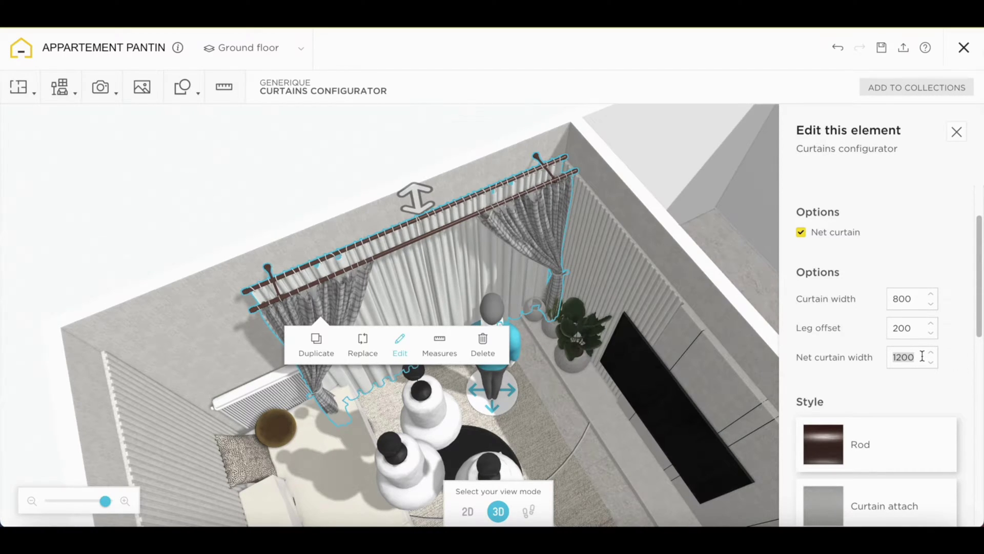
Try a net curtain width of 700 on the patio door curtains and restore it to 1200
type("7")
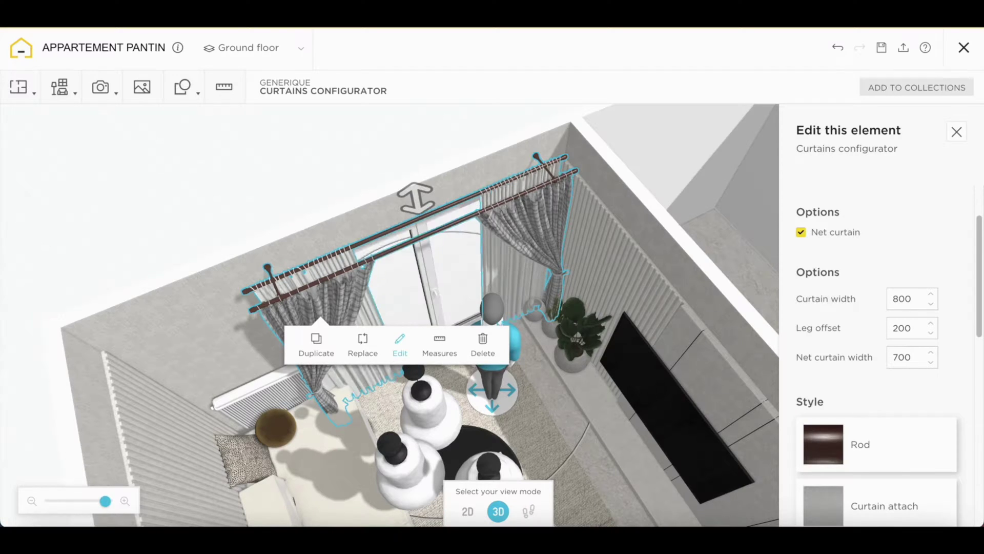
double_click(915, 356)
type("12")
Give the curtain rod a Matt paint finish in the darkest black shade
scroll(885, 389, "down", 3)
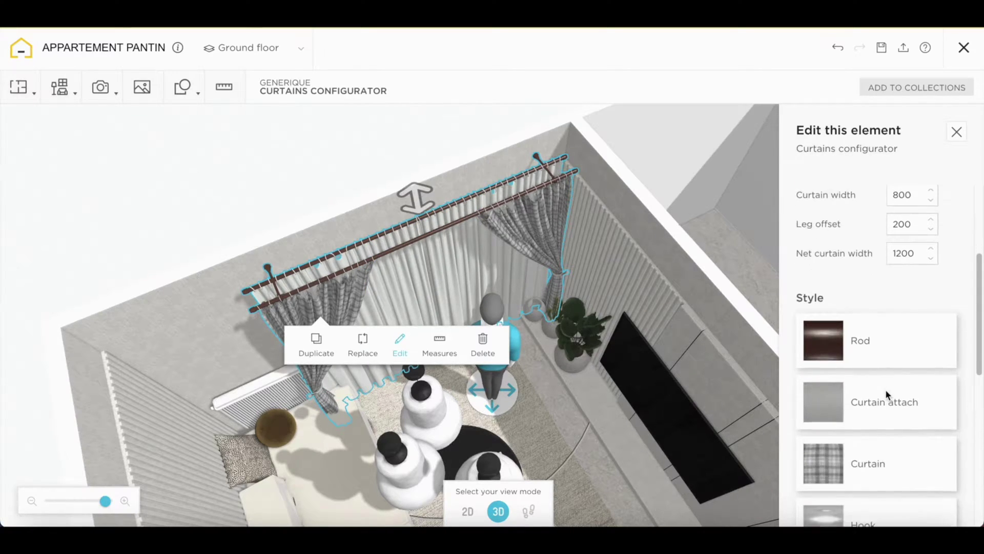
scroll(886, 393, "down", 1)
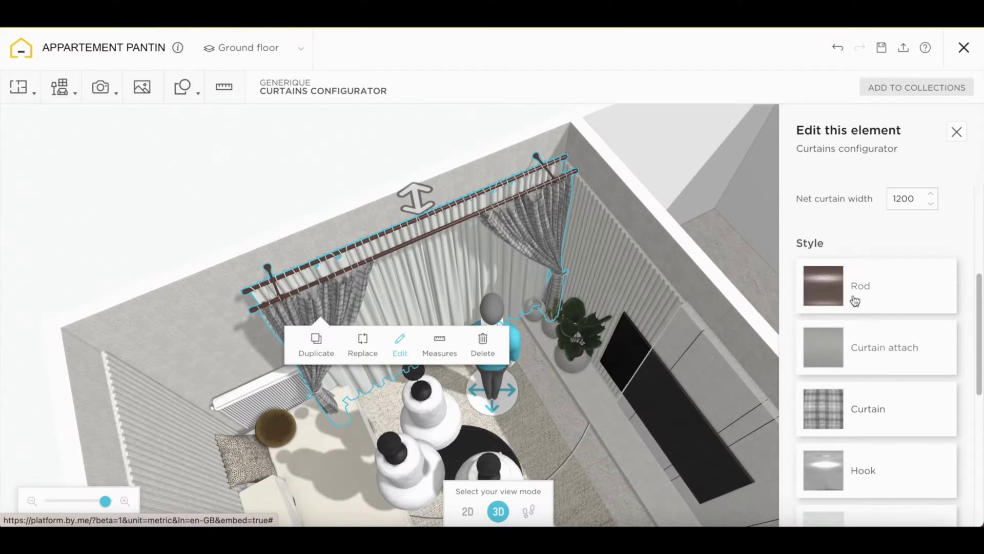
left_click(832, 294)
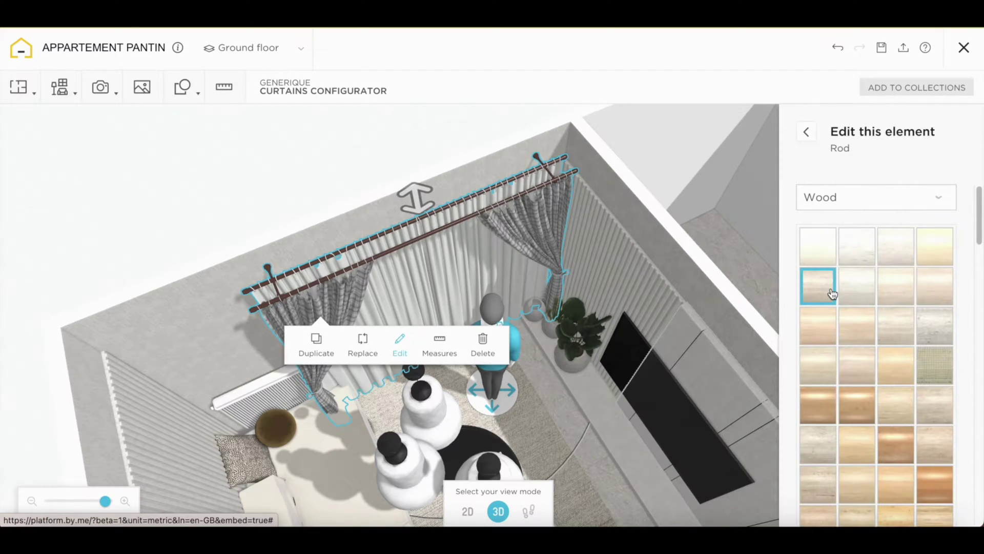
left_click(885, 204)
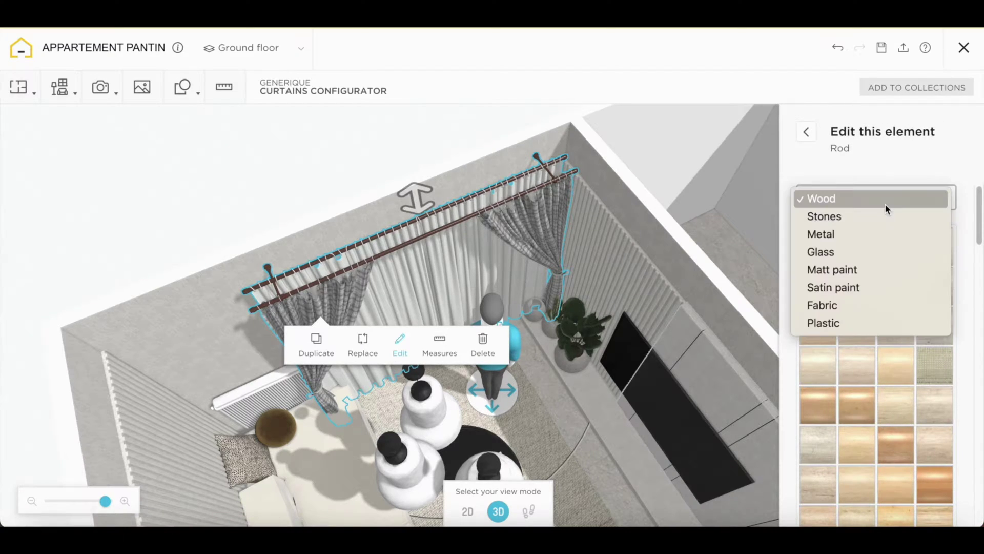
left_click(872, 270)
left_click(960, 237)
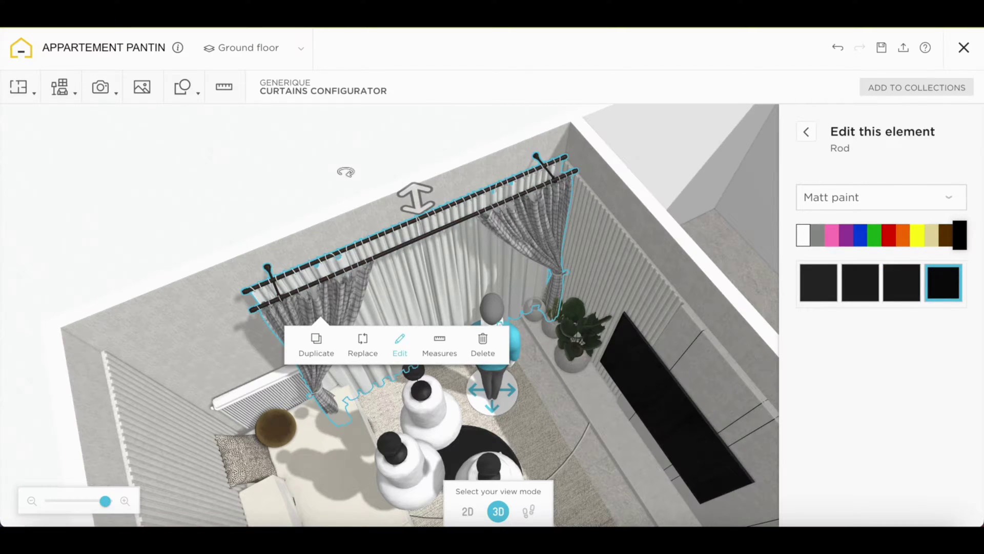
mouse_move(345, 169)
left_mouse_down()
mouse_move(386, 169)
mouse_move(358, 169)
left_mouse_up()
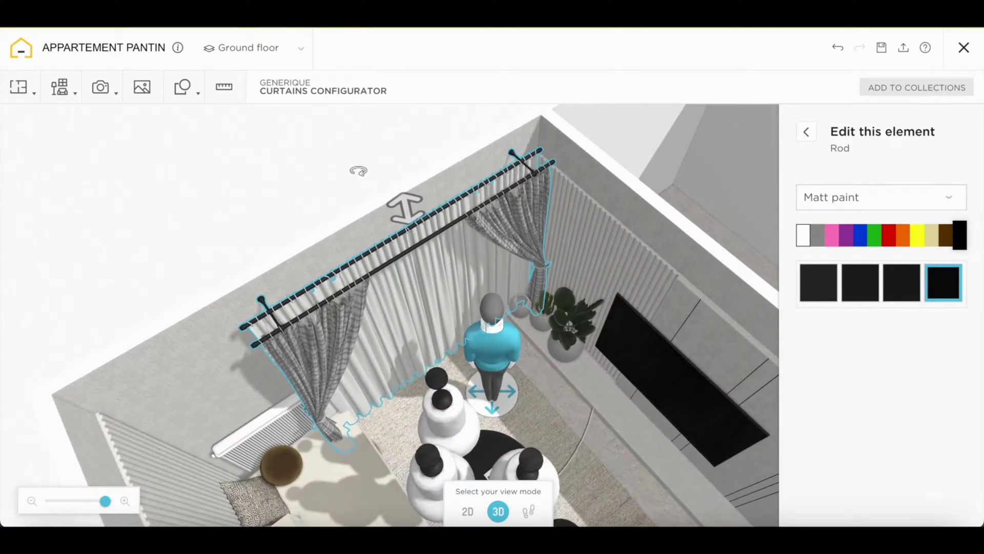
left_click(807, 133)
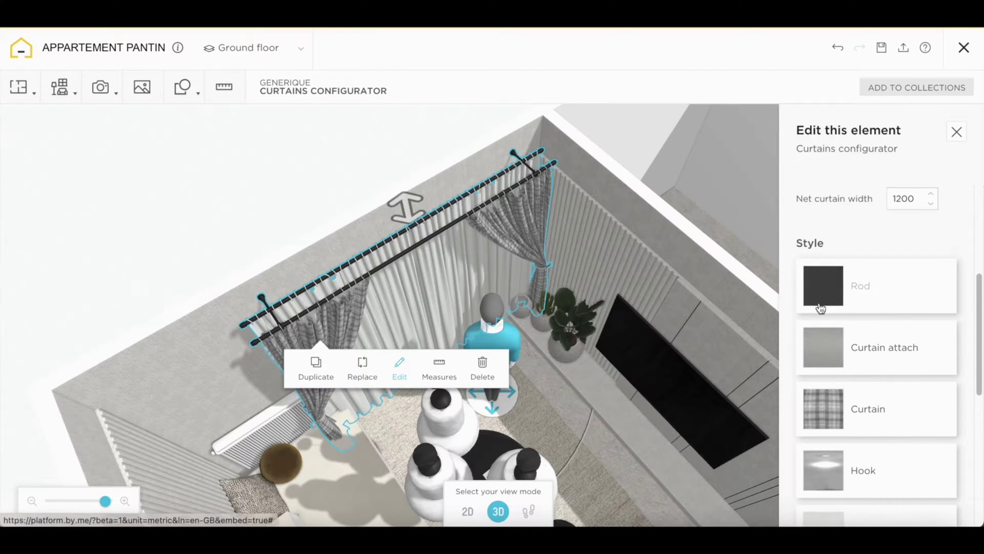
Give the curtain attach a polished bronze Metal finish, trying a gold one for comparison
left_click(821, 341)
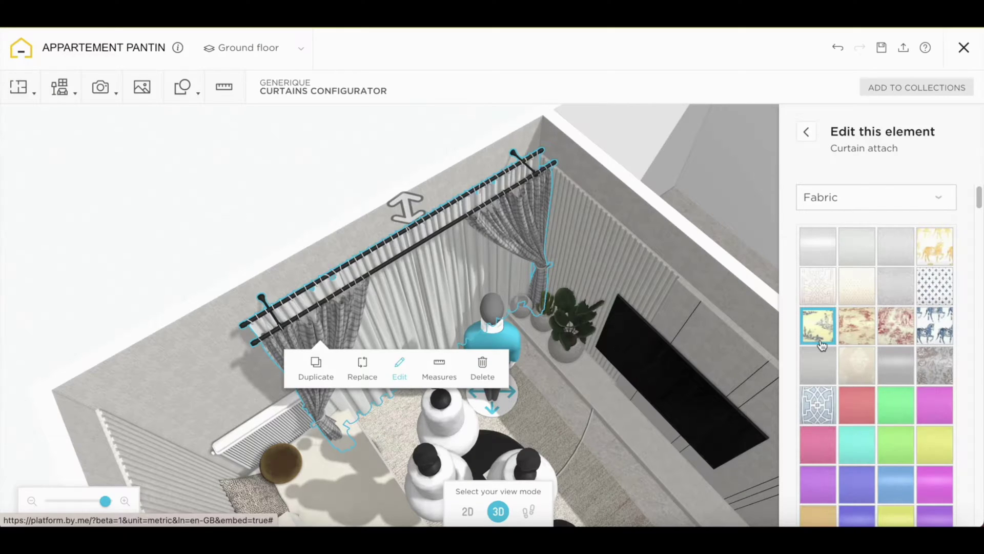
left_click(866, 196)
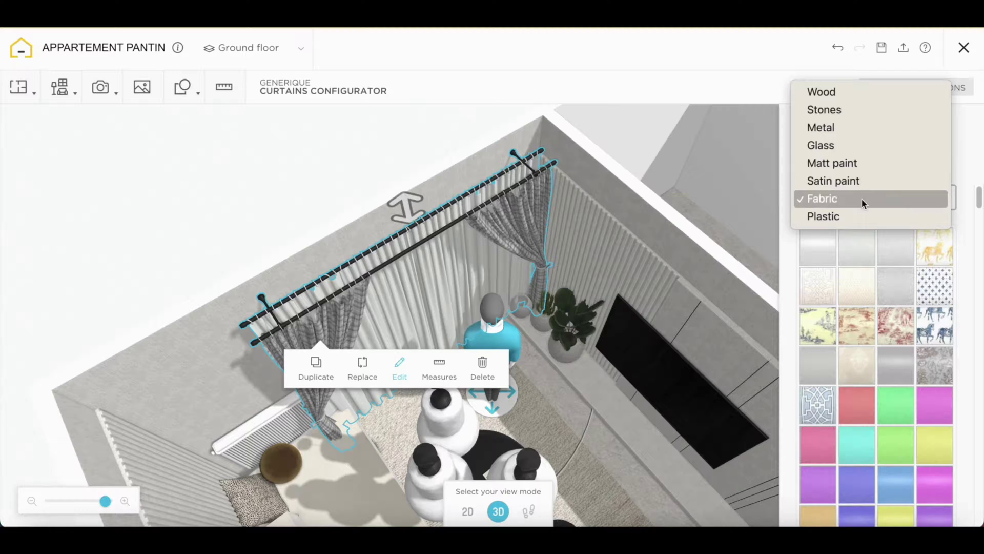
left_click(865, 128)
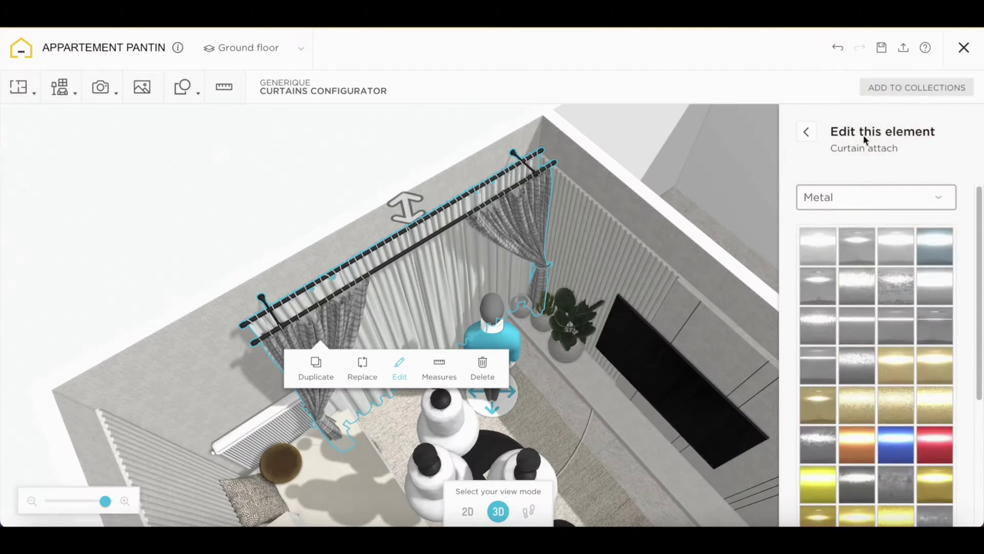
scroll(846, 367, "down", 5)
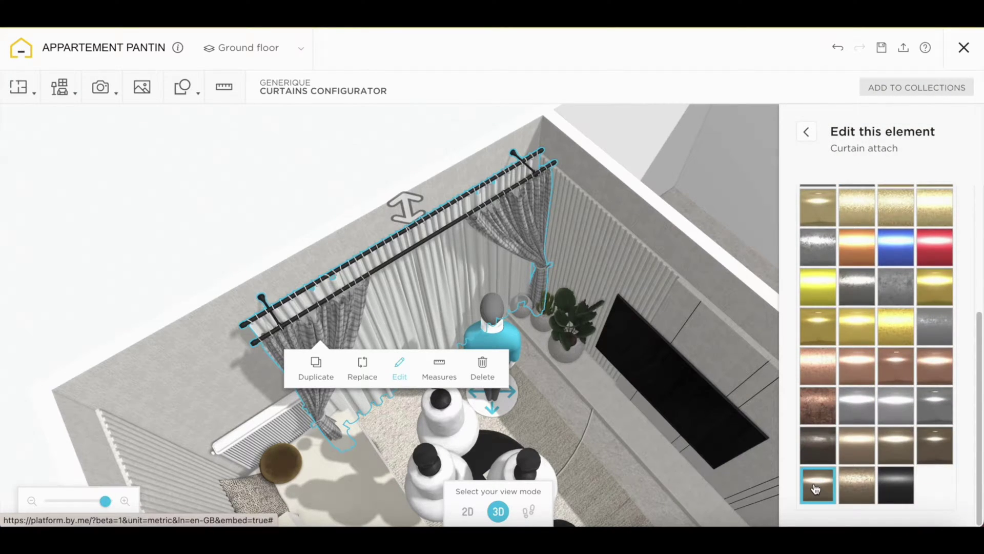
left_click(816, 488)
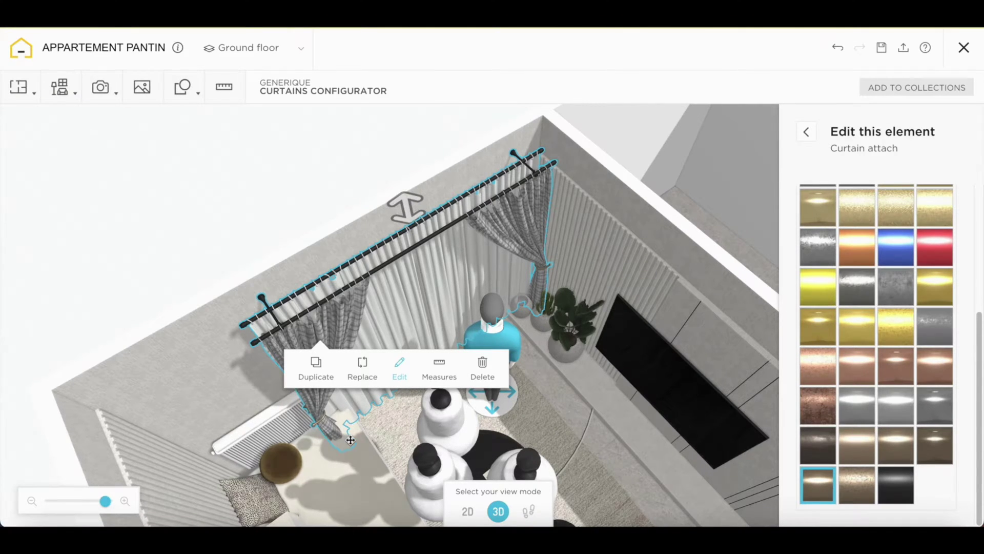
left_click(813, 334)
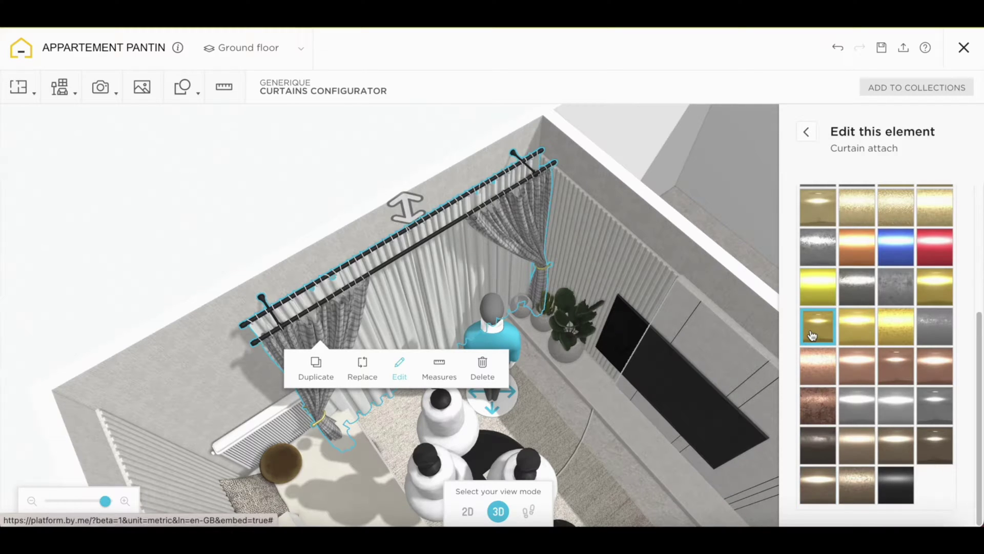
left_click(820, 480)
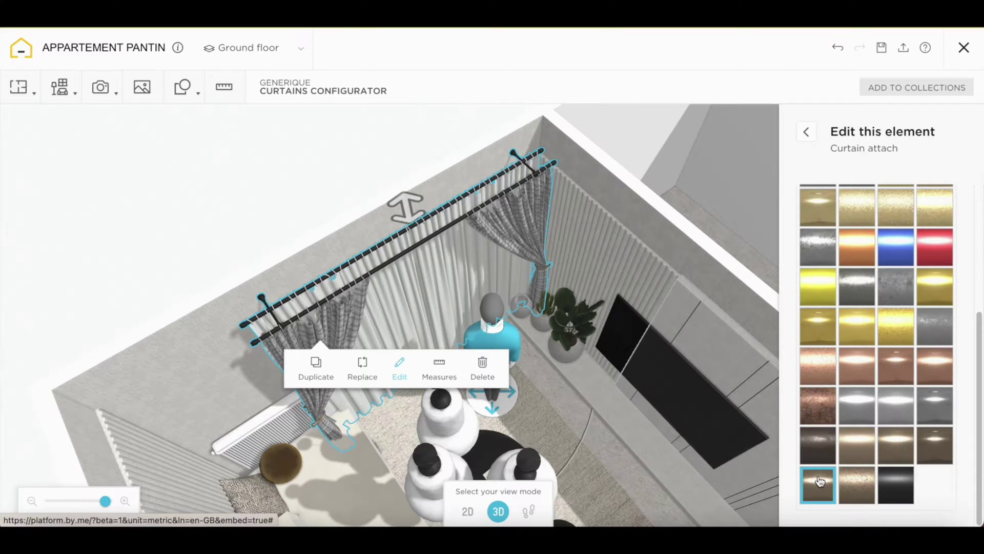
left_click(809, 135)
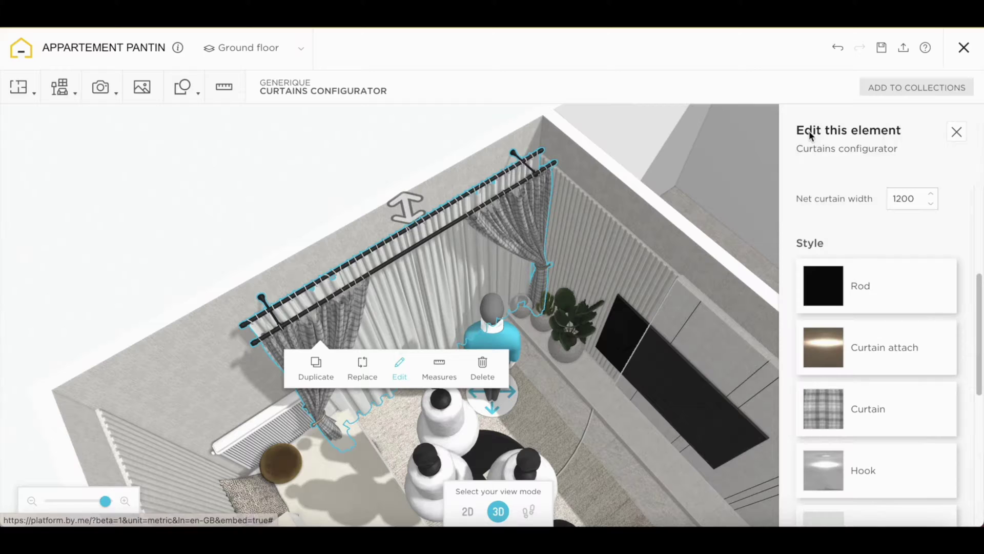
Apply a plain cream fabric to the curtain panels at the patio door
left_click(440, 142)
mouse_move(436, 131)
left_mouse_down()
mouse_move(431, 121)
mouse_move(443, 119)
left_mouse_up()
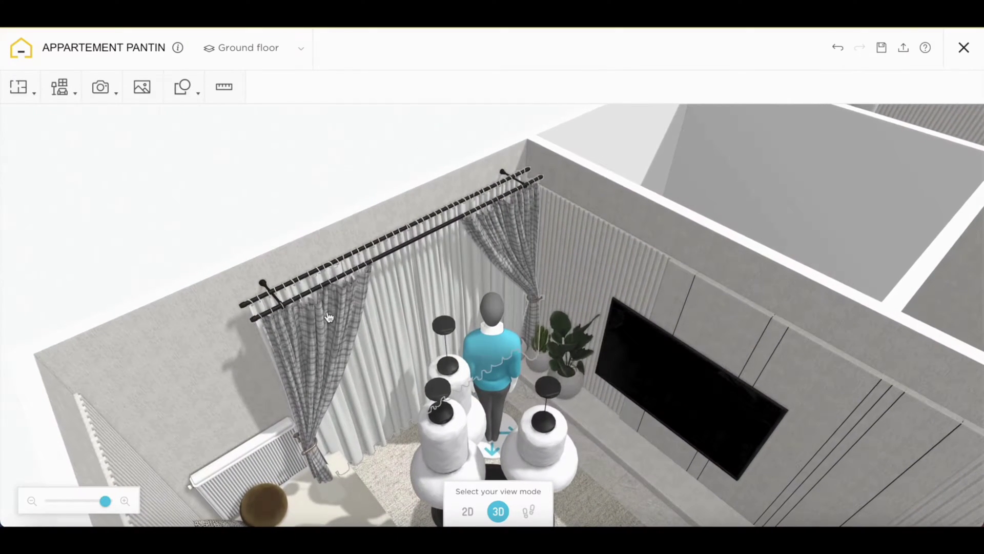
left_click(418, 359)
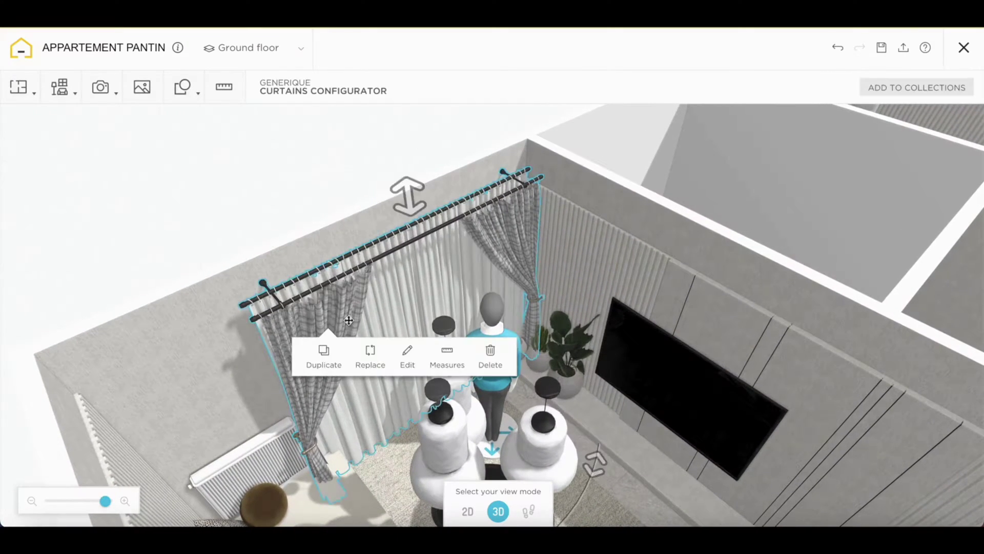
left_click(417, 357)
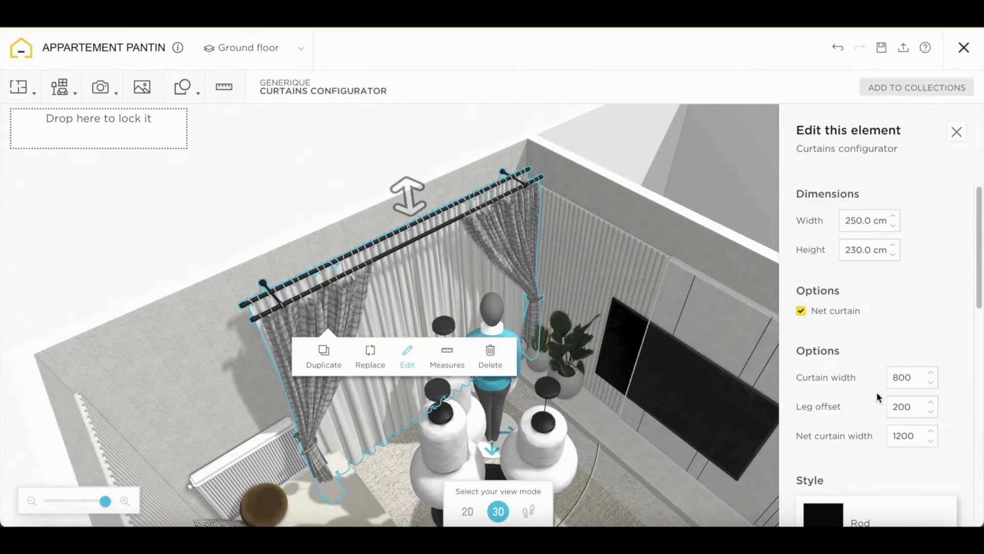
scroll(876, 393, "down", 5)
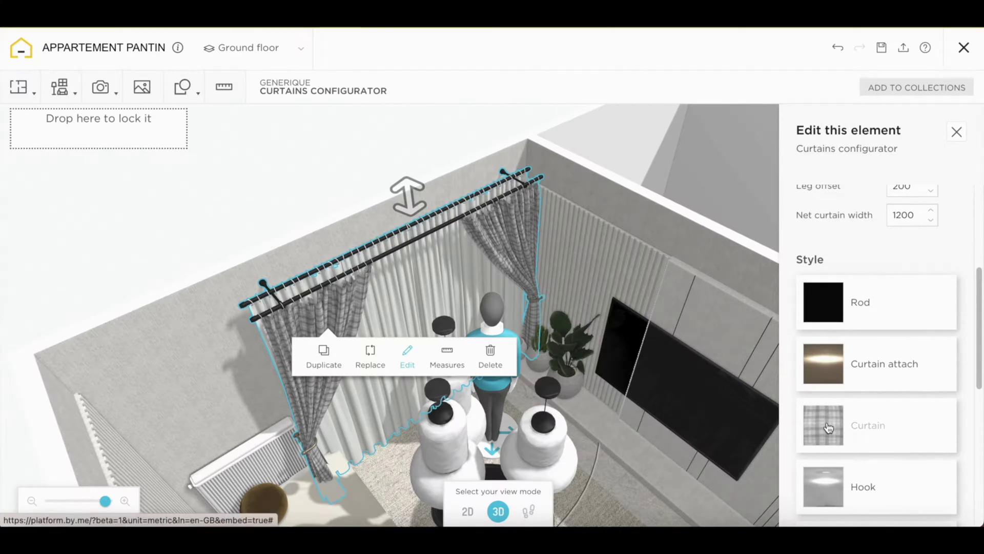
left_click(829, 426)
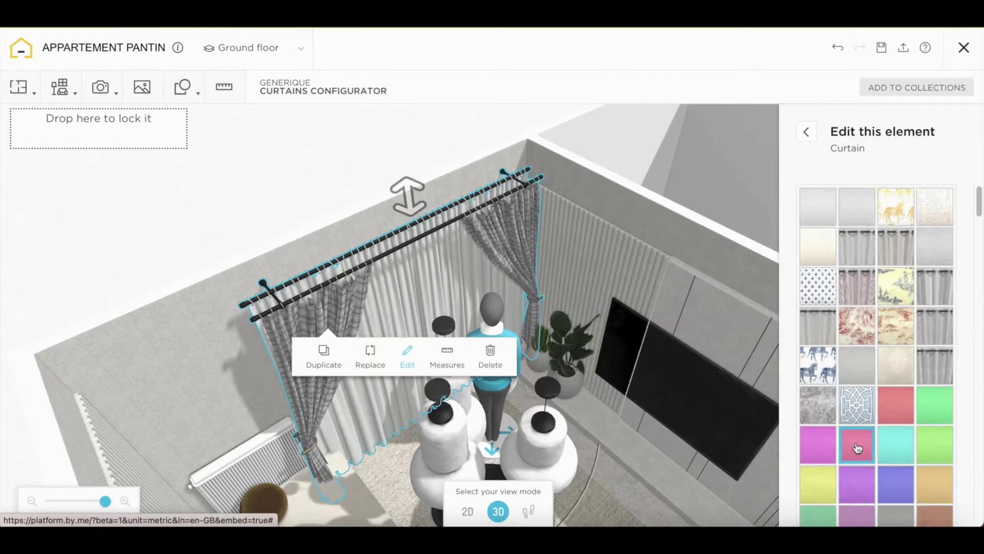
scroll(857, 447, "down", 10)
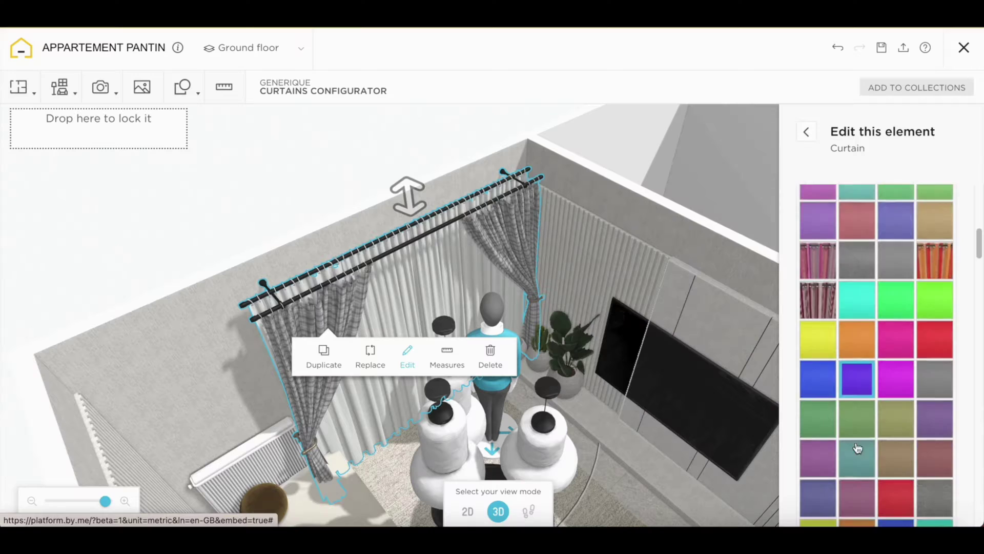
scroll(858, 448, "down", 10)
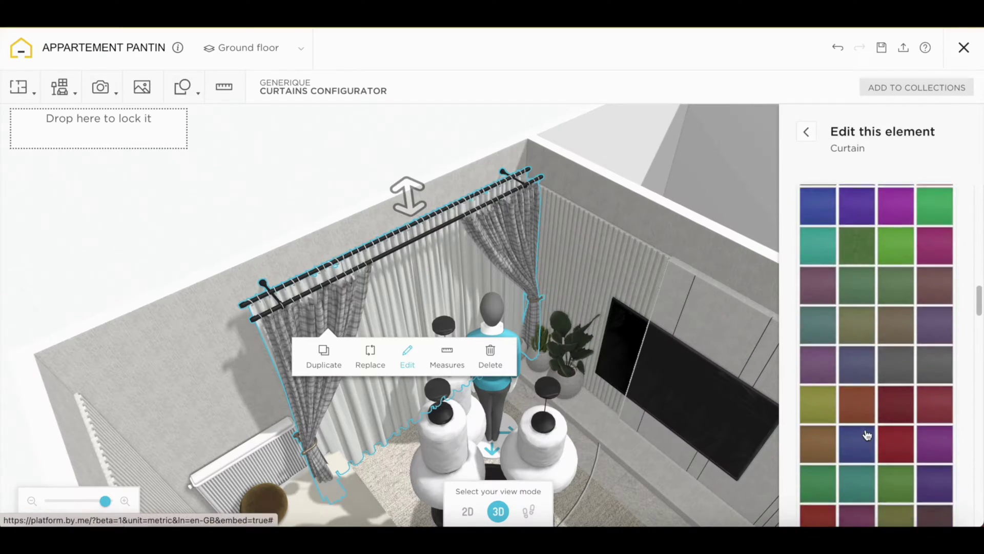
scroll(866, 434, "down", 10)
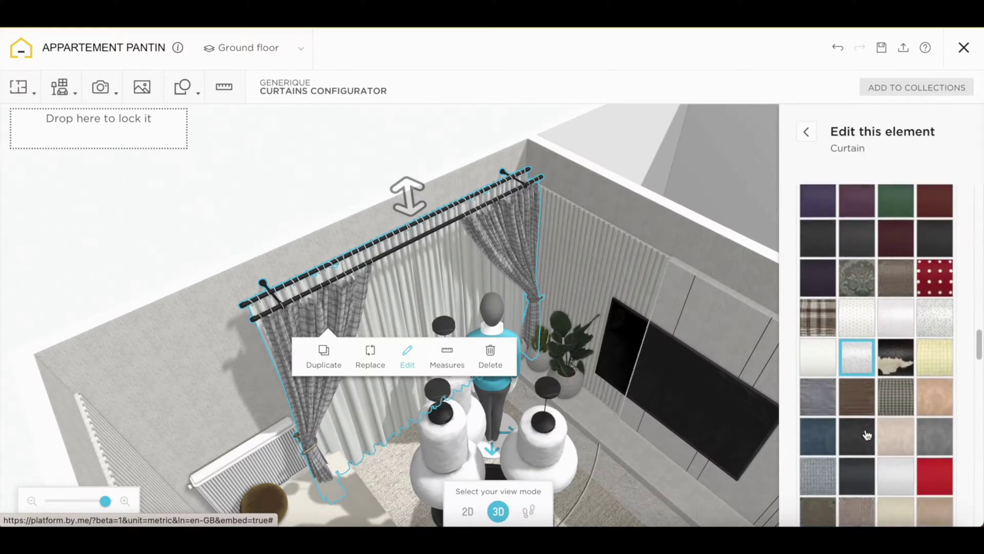
scroll(866, 435, "down", 5)
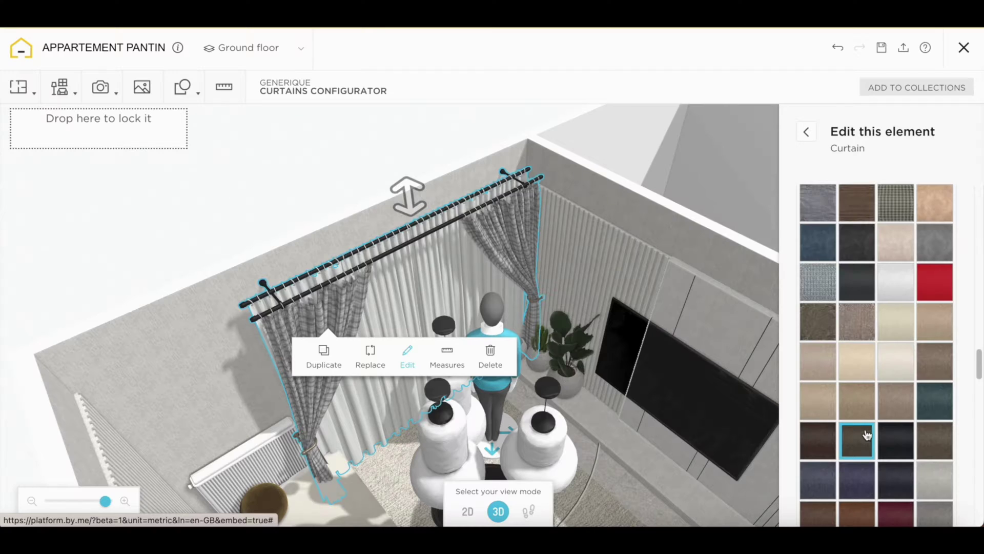
scroll(867, 435, "down", 2)
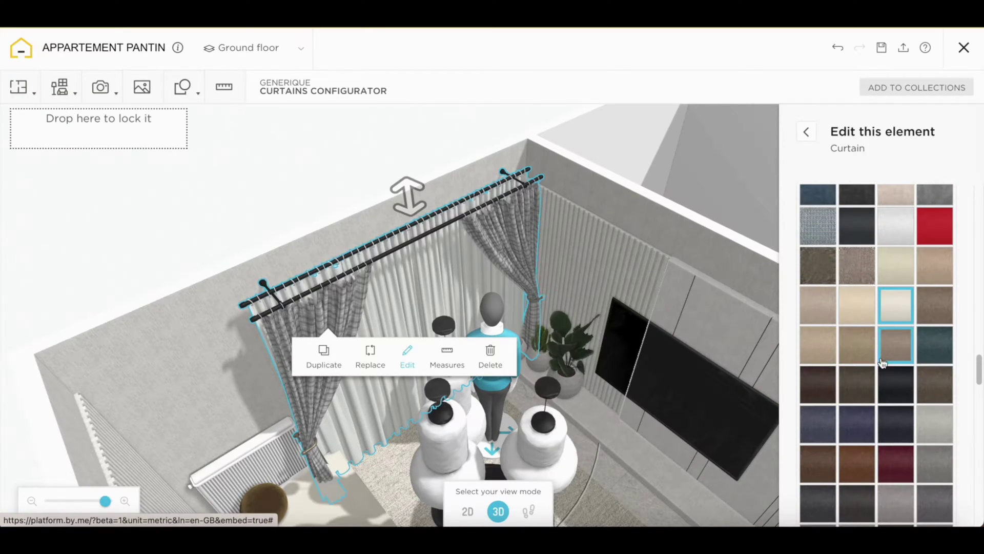
Try a beige herringbone, a white wavy-striped and a brown patterned fabric on the curtains, and restore the plain cream one
scroll(883, 363, "down", 6)
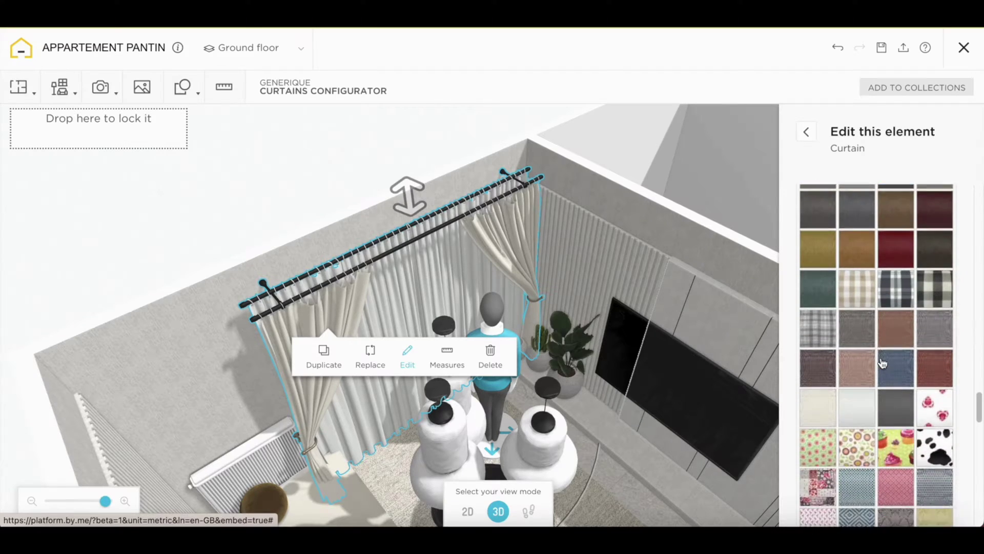
scroll(883, 363, "down", 10)
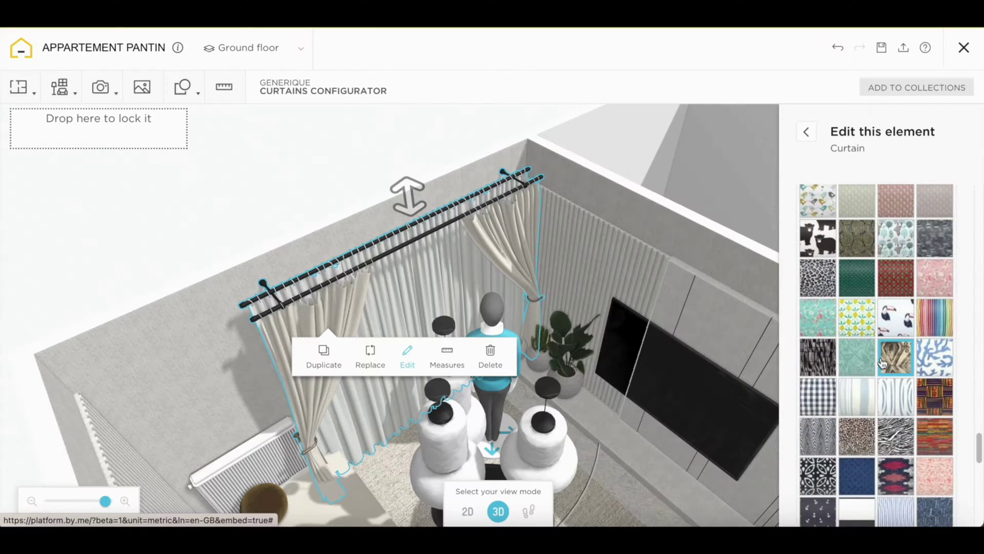
scroll(882, 363, "down", 5)
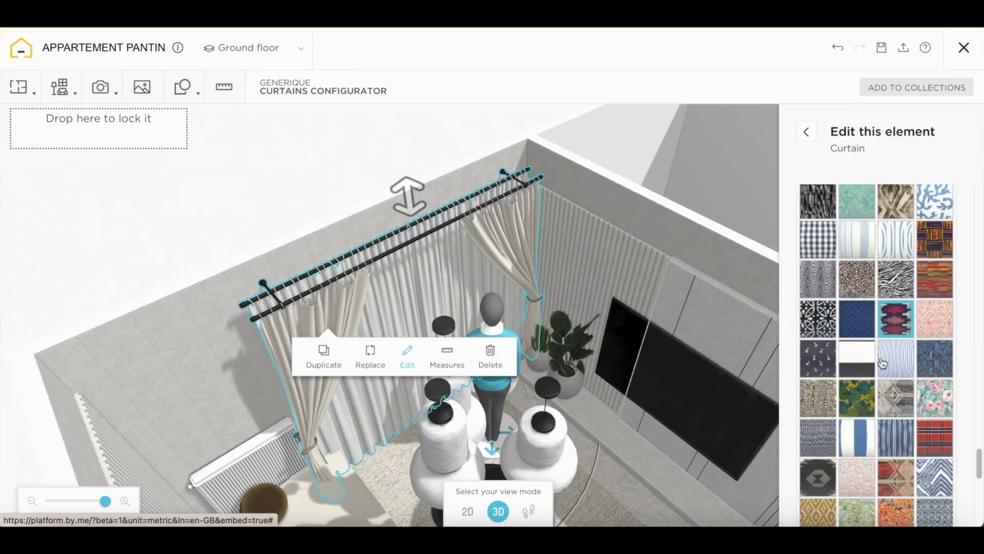
left_click(824, 406)
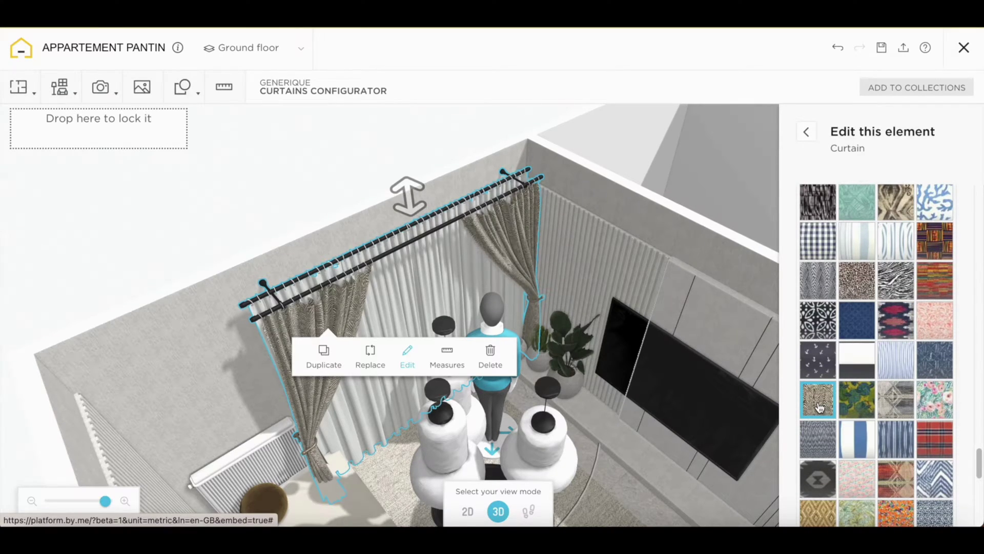
left_click(891, 211)
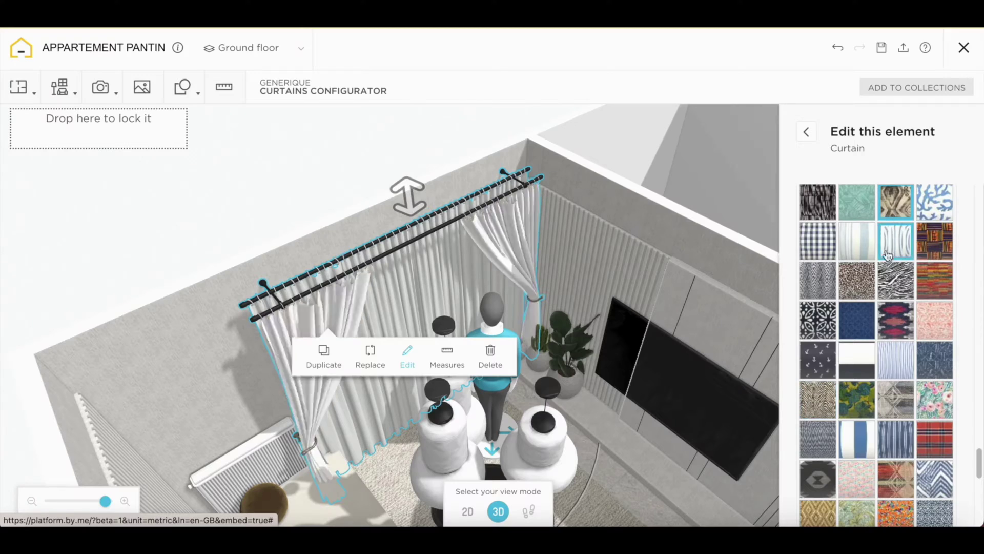
scroll(885, 264, "up", 10)
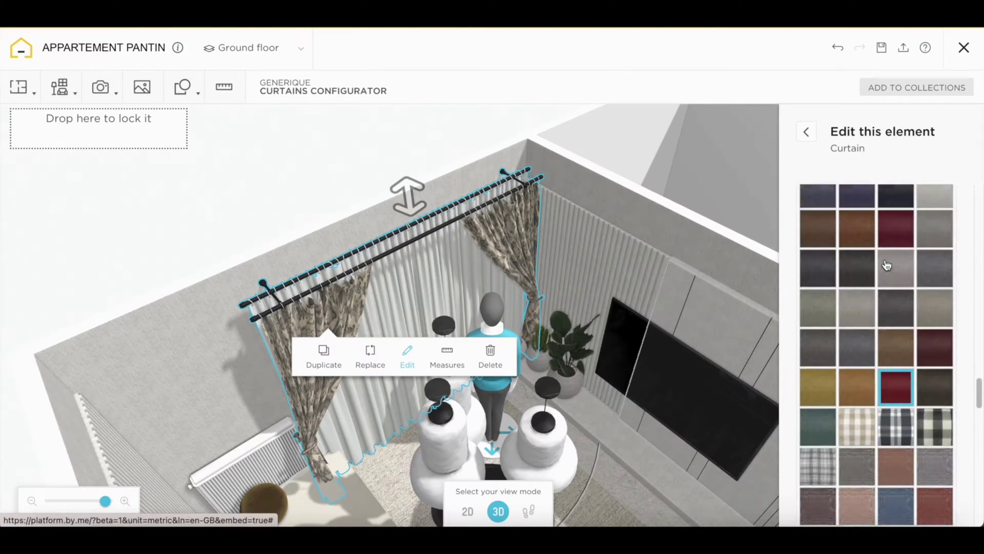
scroll(887, 265, "up", 1)
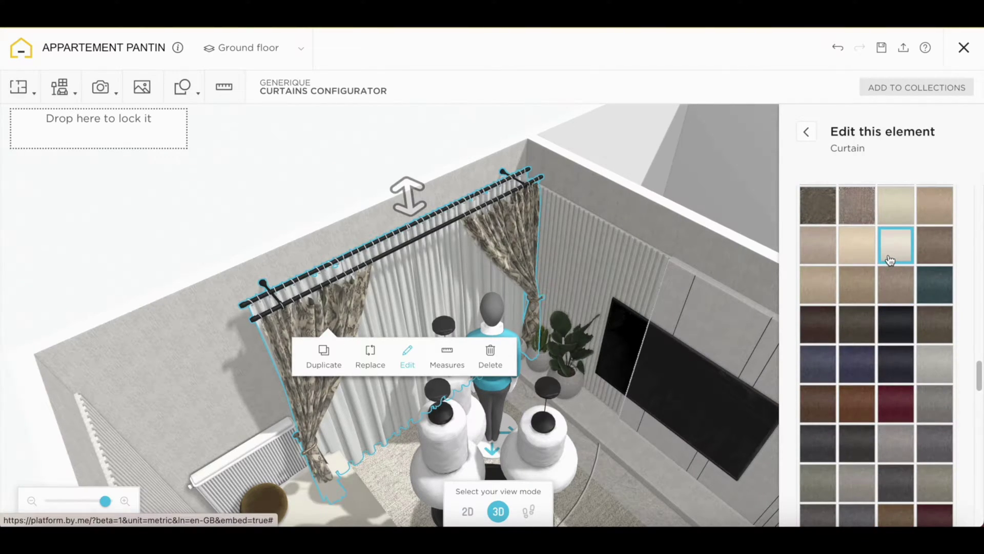
Give the curtain hooks a polished bronze Metal finish, matching the curtain attach
left_click(586, 192)
mouse_move(586, 193)
left_mouse_down()
mouse_move(564, 200)
mouse_move(588, 186)
left_mouse_up()
left_click(587, 186)
left_click(520, 224)
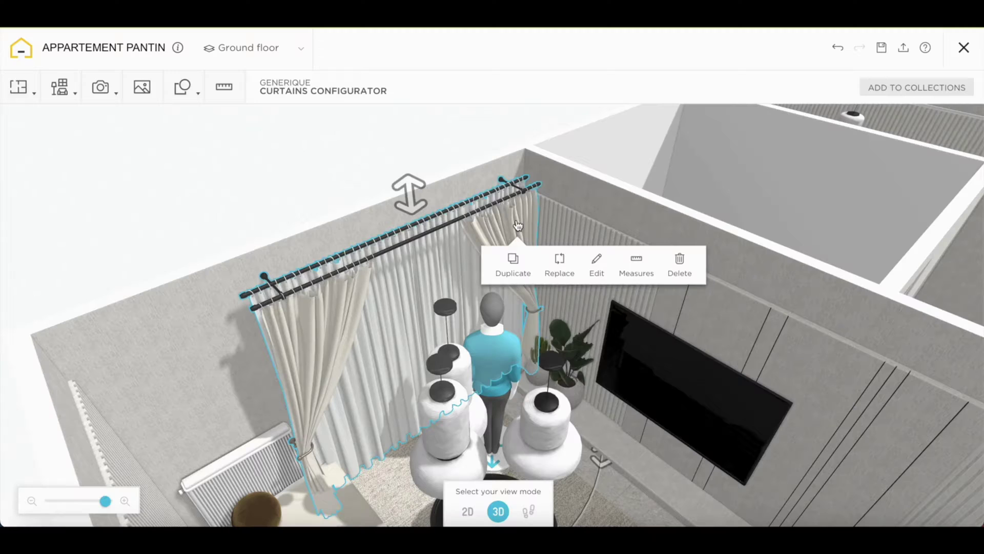
left_click(597, 272)
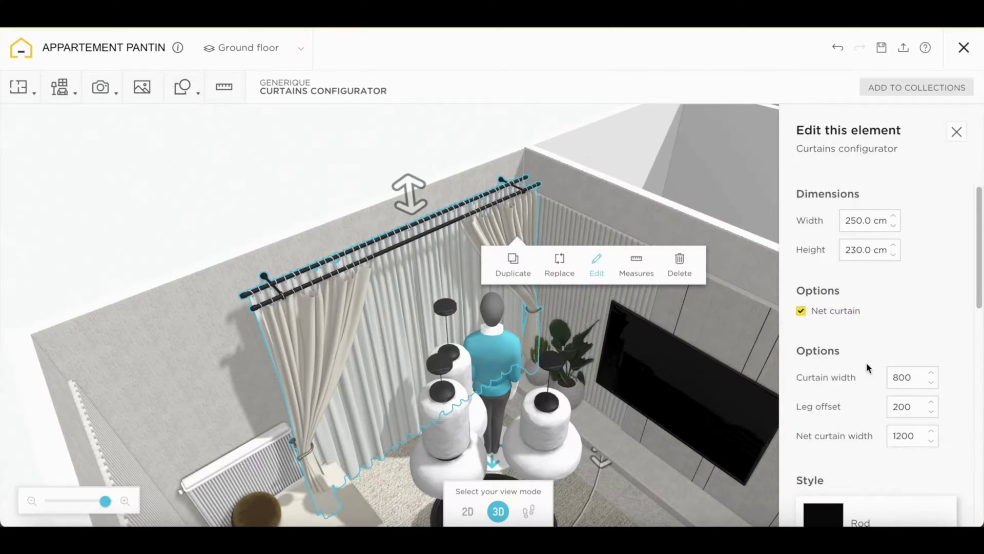
scroll(866, 362, "down", 2)
scroll(868, 372, "down", 5)
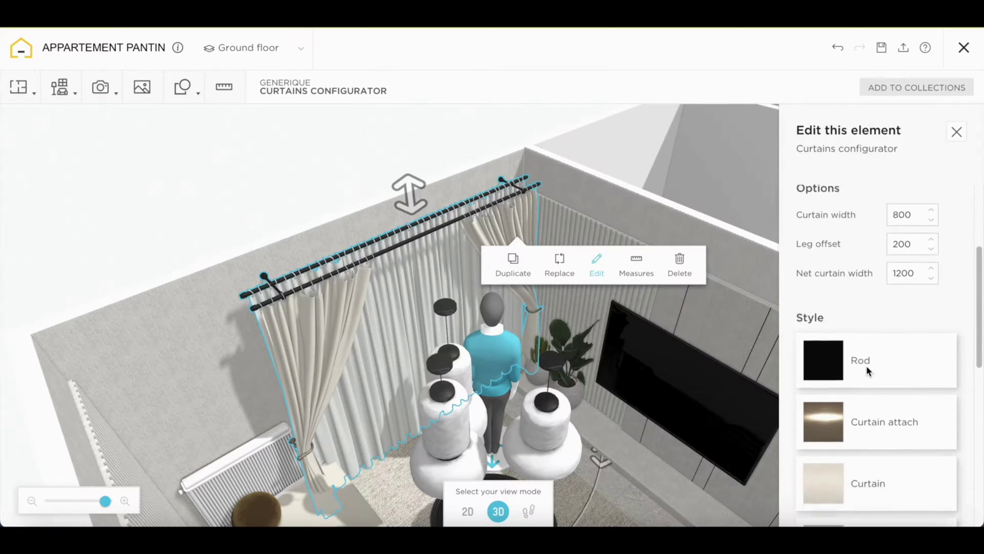
scroll(868, 372, "down", 1)
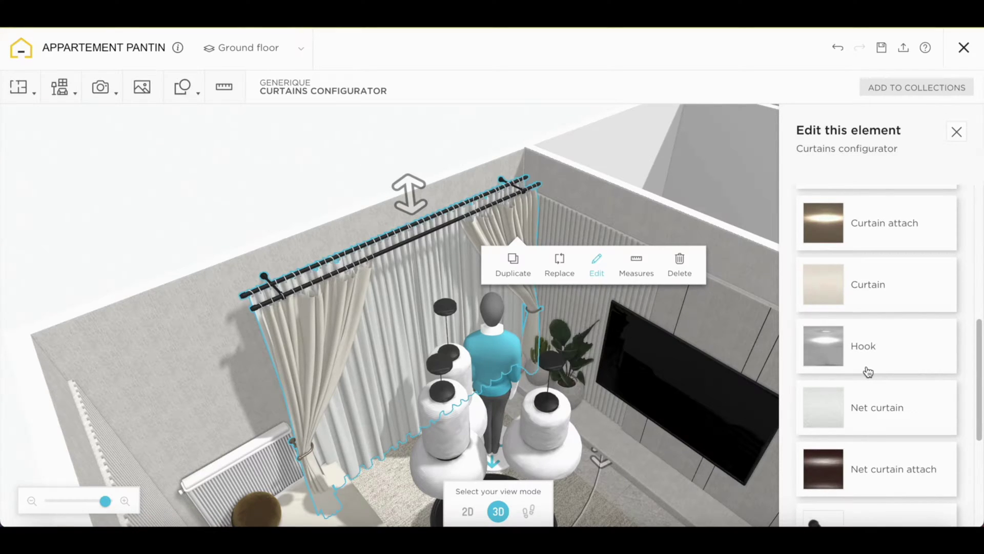
left_click(830, 349)
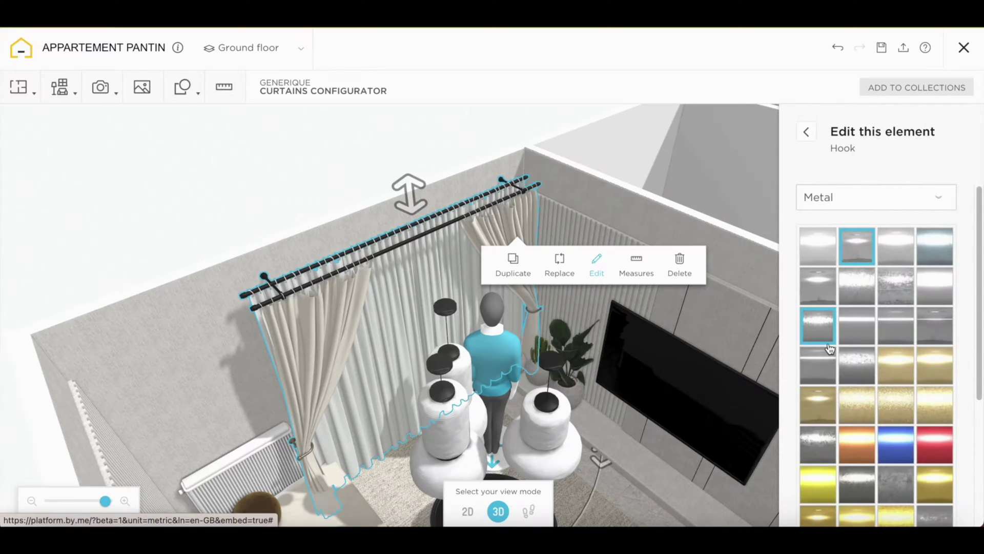
scroll(830, 349, "down", 4)
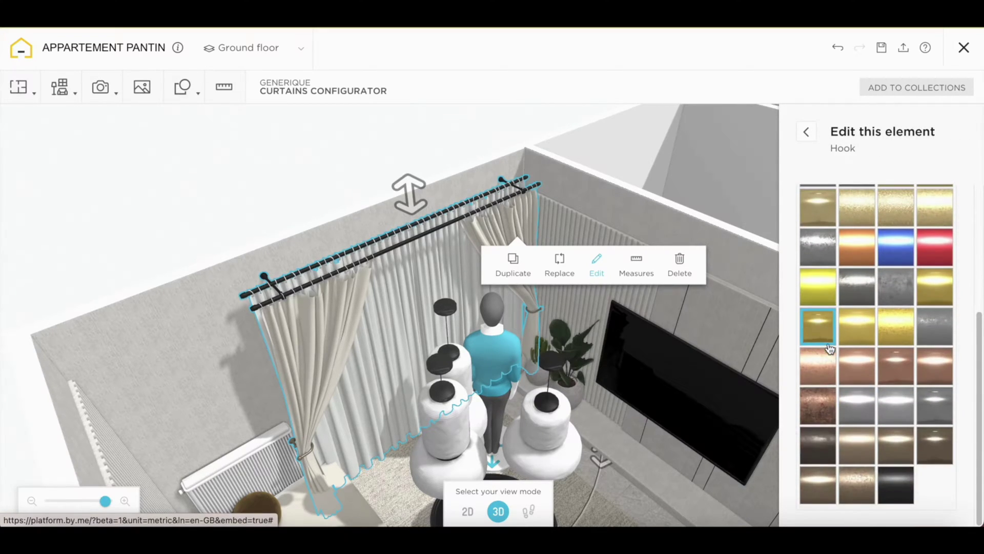
left_click(817, 482)
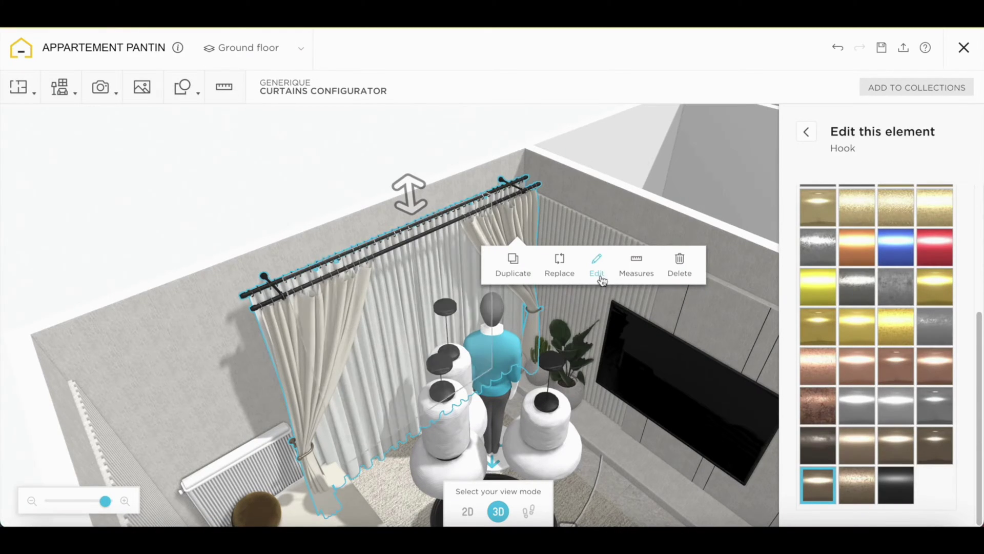
left_click(807, 133)
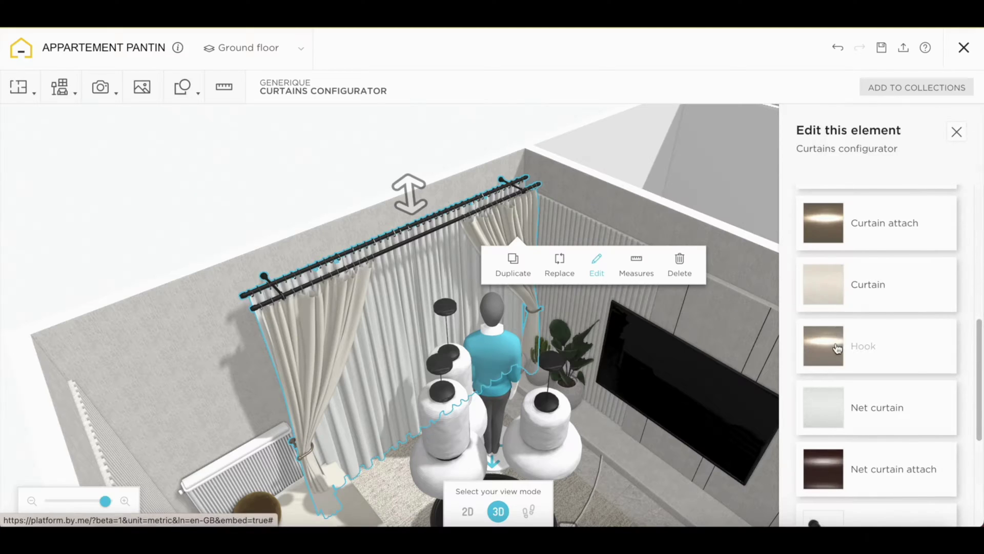
Apply a sheer beige-grey fabric with an eyelet heading to the net curtain, trying two grey sheer fabrics for comparison
left_click(833, 417)
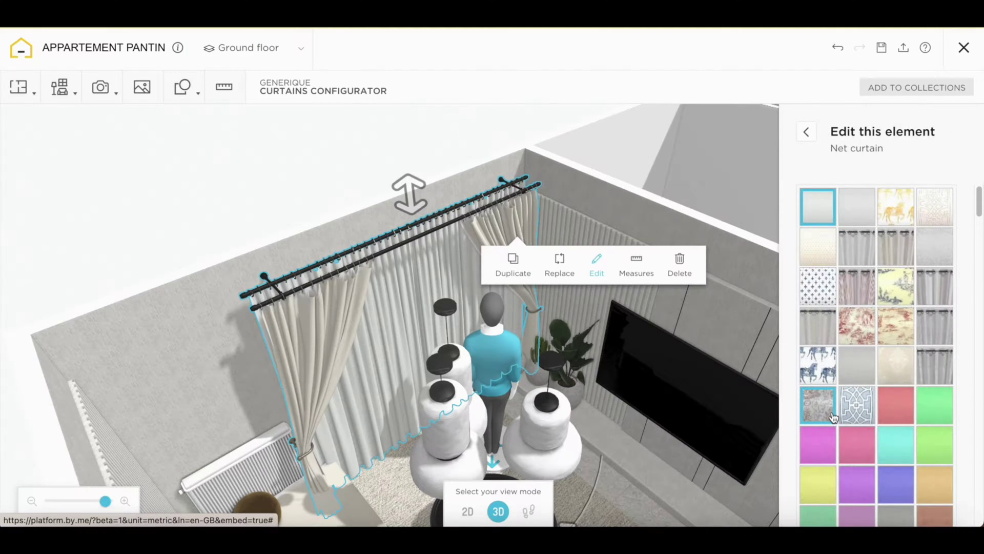
left_click(857, 245)
left_click_drag(651, 157, 611, 175)
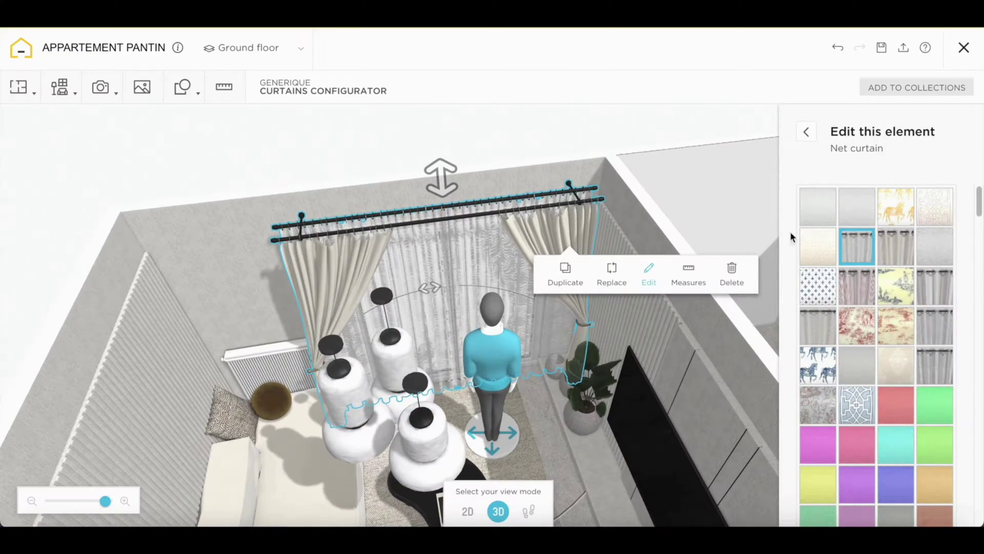
left_click(884, 256)
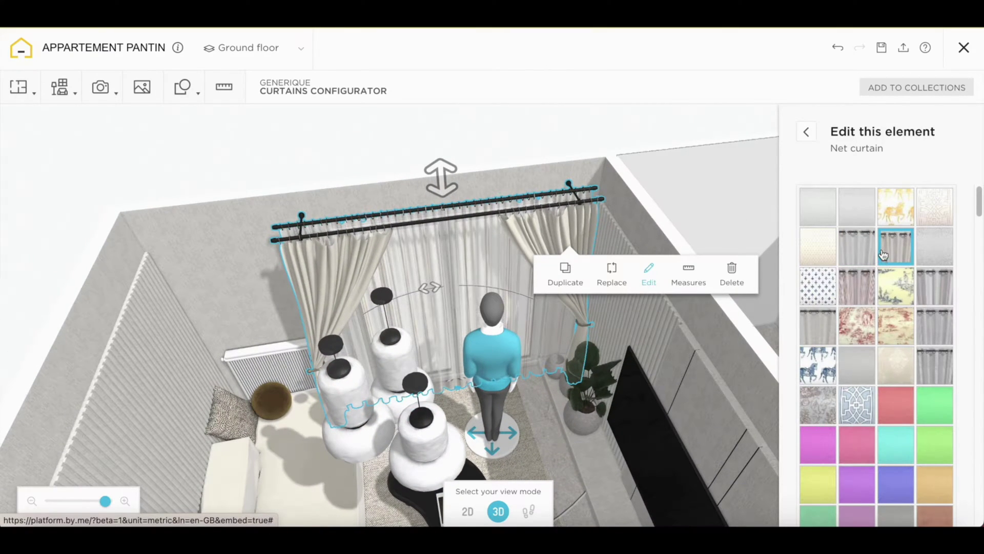
left_click(932, 287)
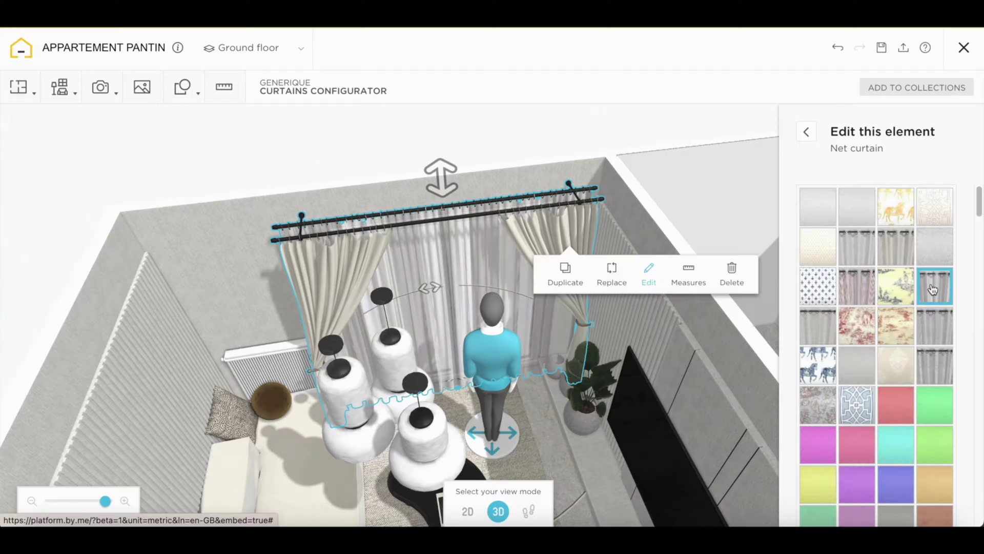
left_click(888, 250)
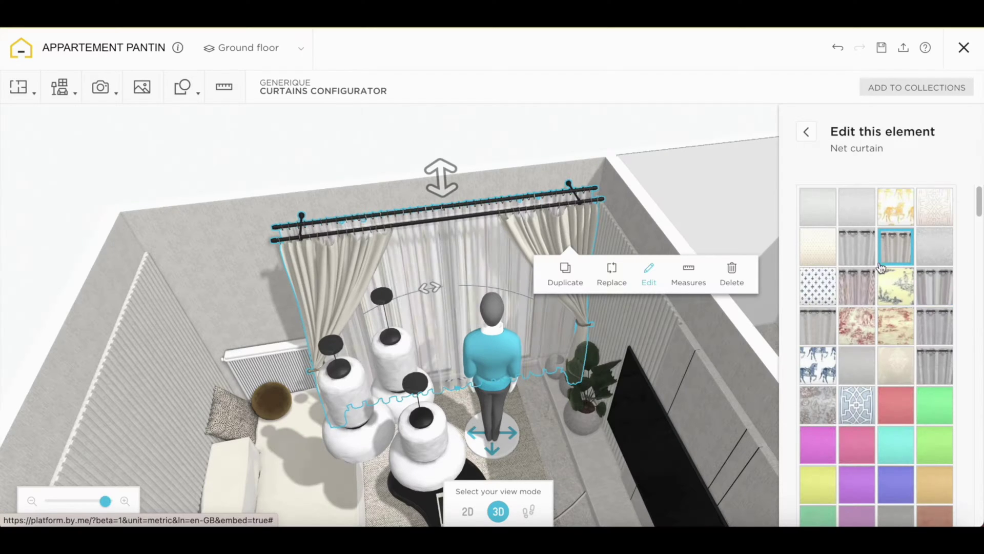
Try an opaque cream fabric and a taupe eyelet fabric on the net curtain, and restore the sheer beige-grey one
left_click(895, 366)
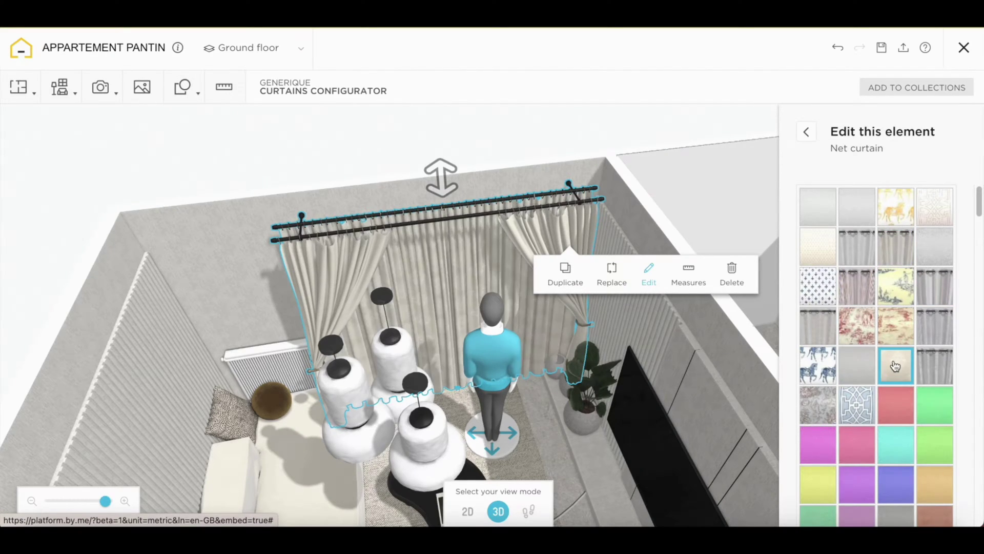
left_click(818, 326)
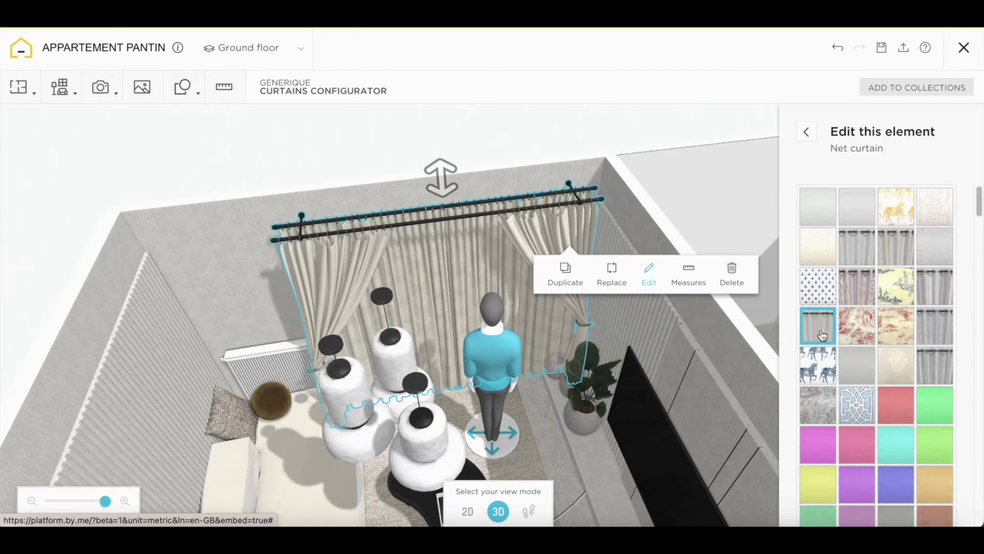
left_click(902, 255)
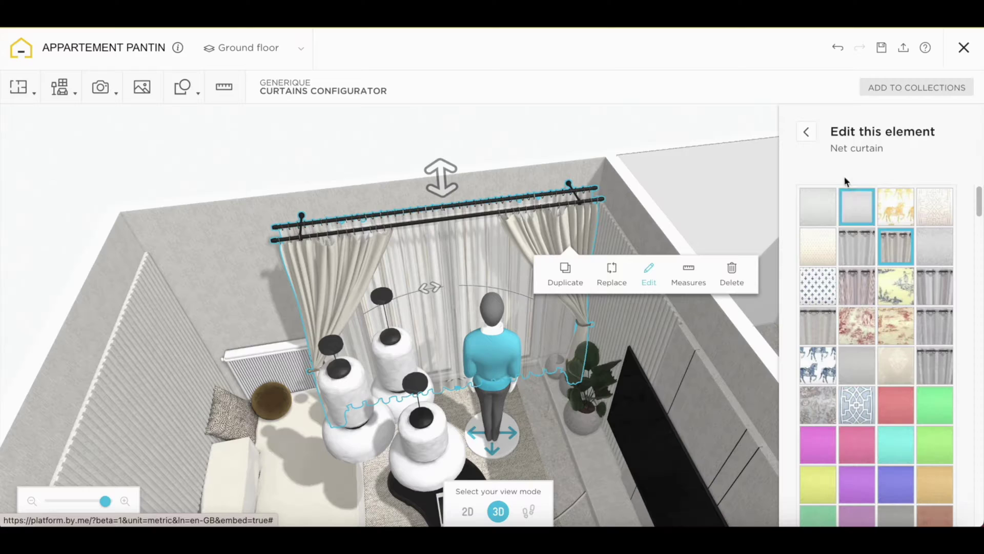
left_click(806, 134)
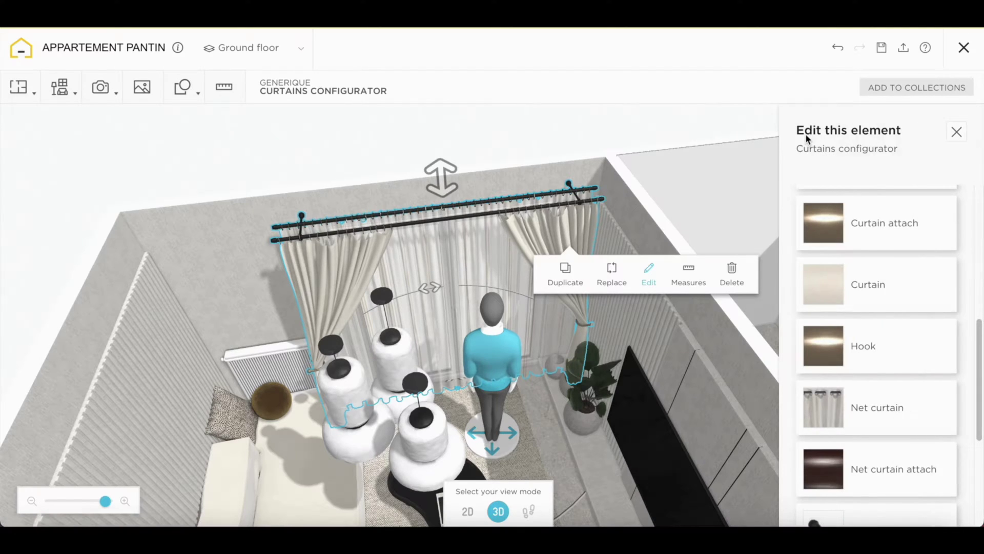
left_click(826, 407)
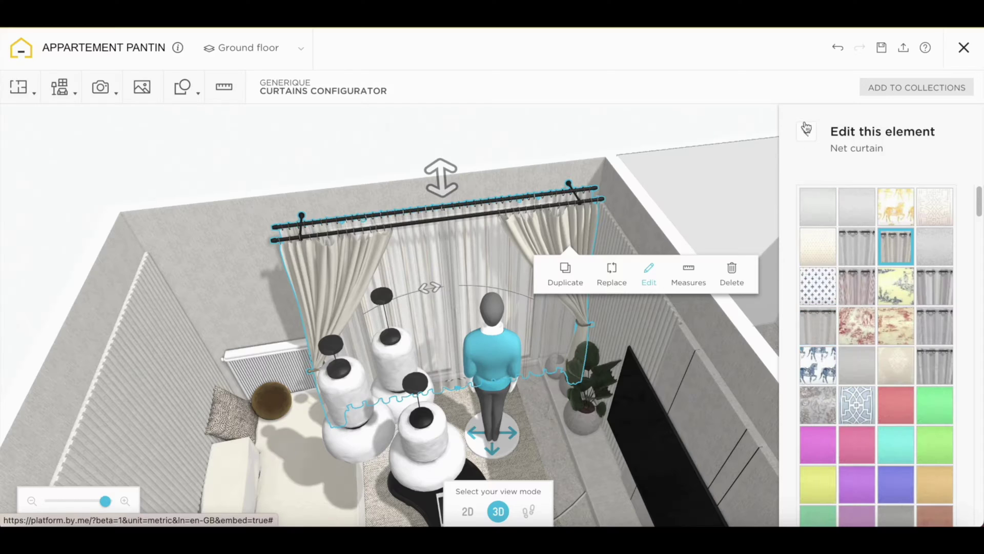
left_click(806, 132)
Change the net curtain attach from Wood to a polished bronze Metal finish, matching the hooks
left_click(828, 458)
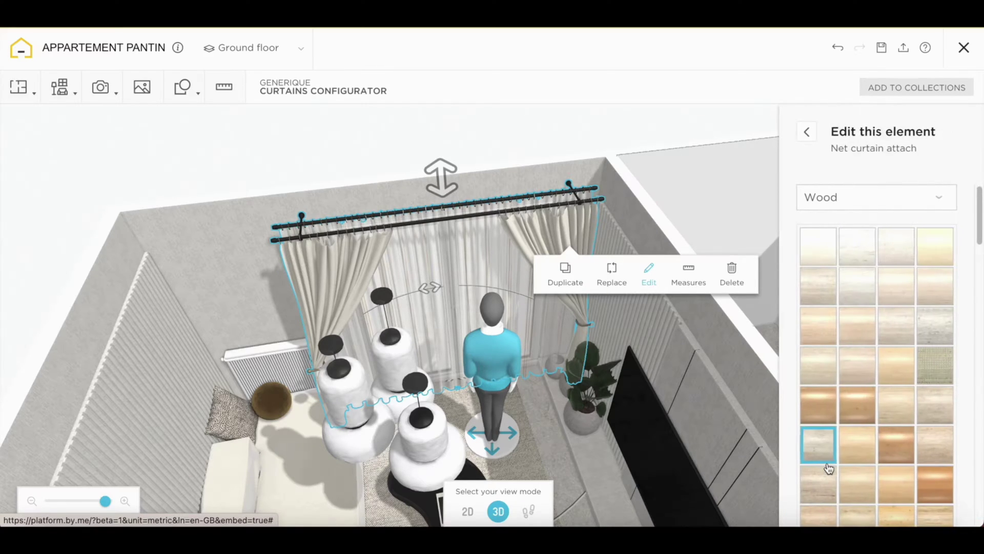
left_click(856, 201)
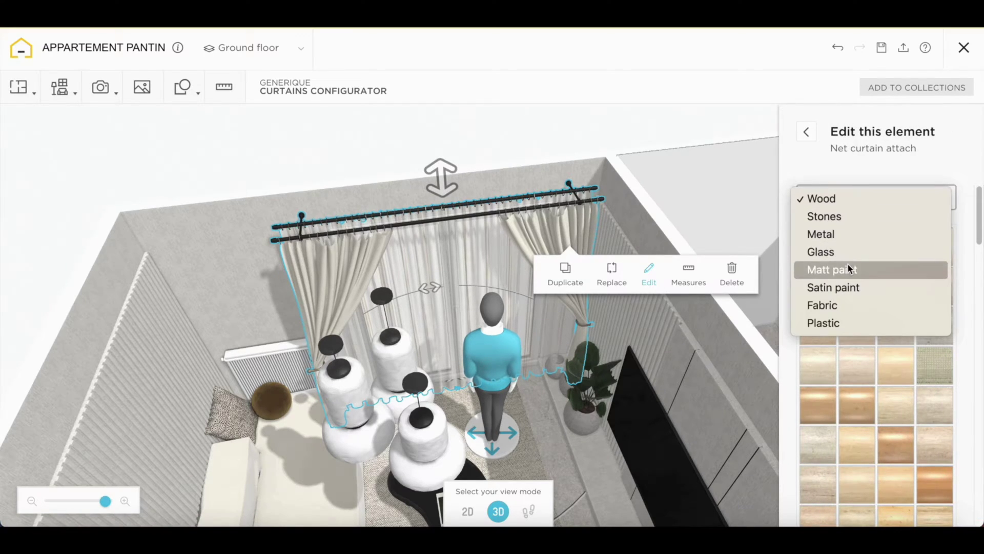
left_click(845, 300)
scroll(819, 464, "down", 5)
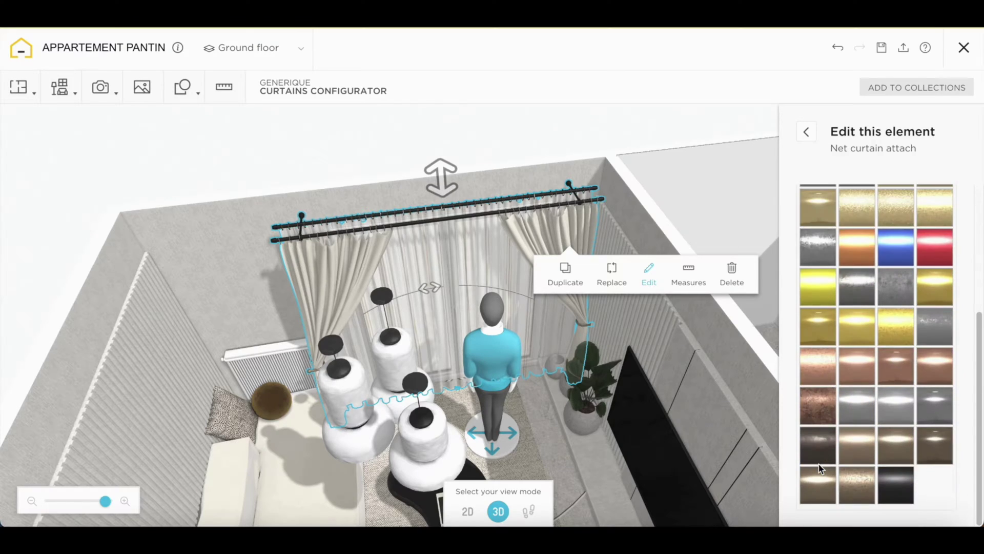
left_click(820, 485)
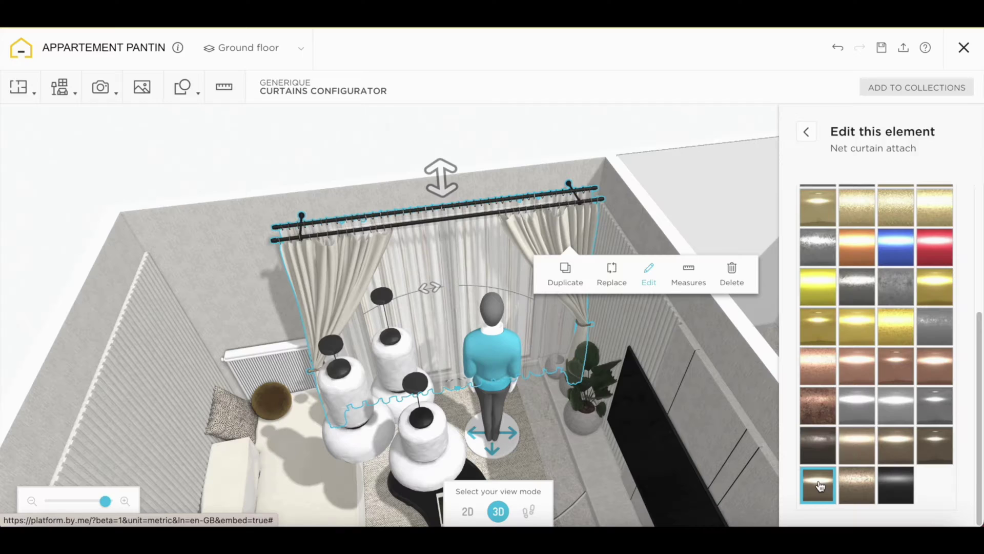
left_click(807, 135)
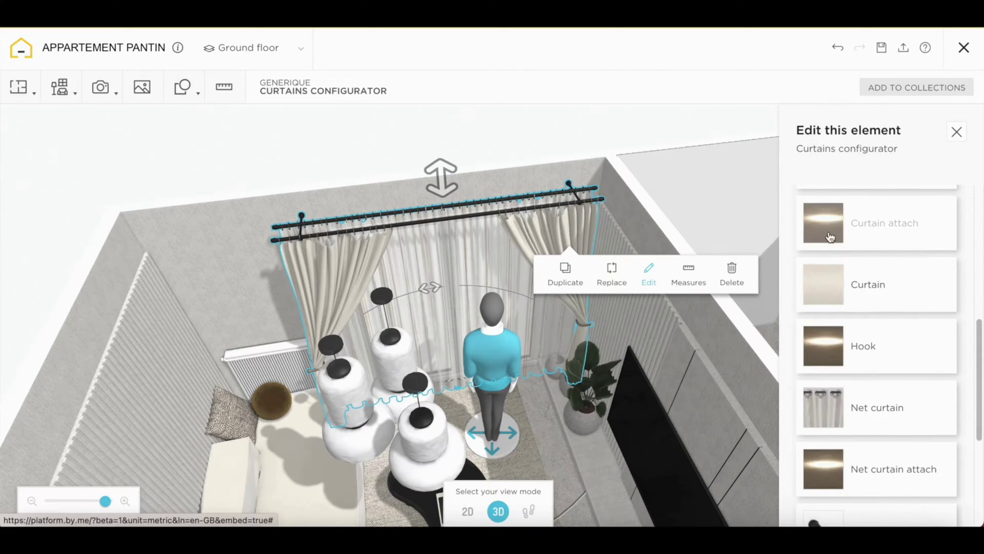
Replace the curved leg style with the last straight leg in the set, comparing the other straight ones
scroll(823, 471, "down", 3)
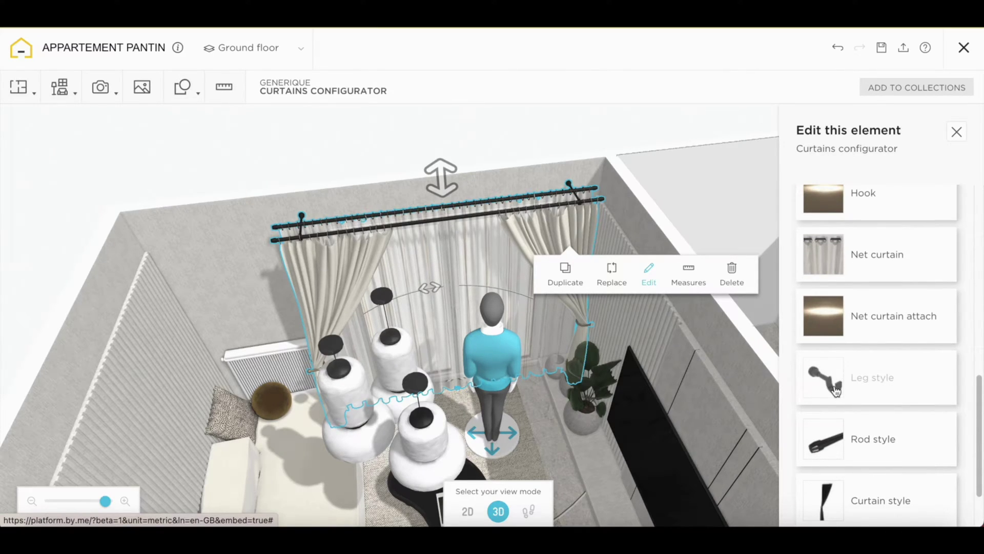
left_click(836, 391)
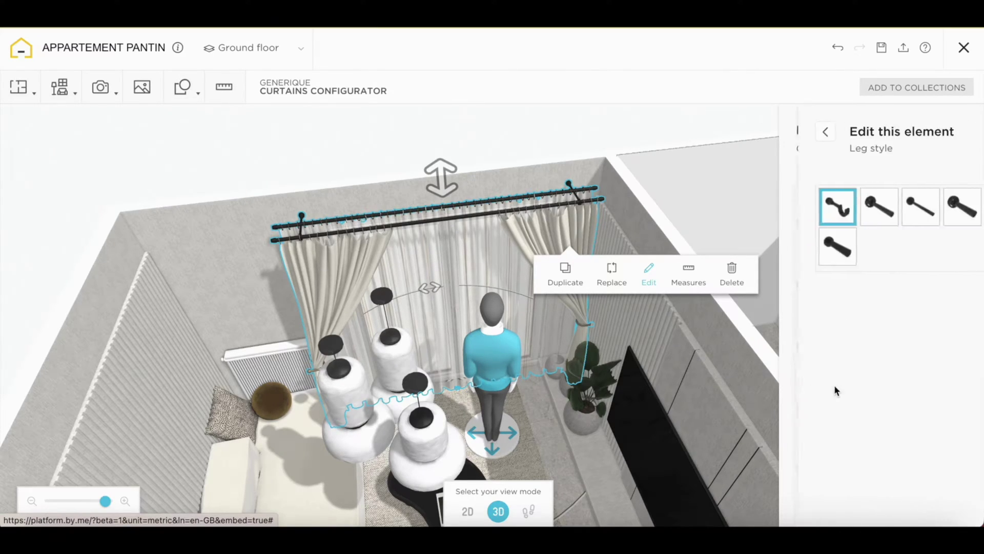
left_click(861, 209)
left_click(911, 214)
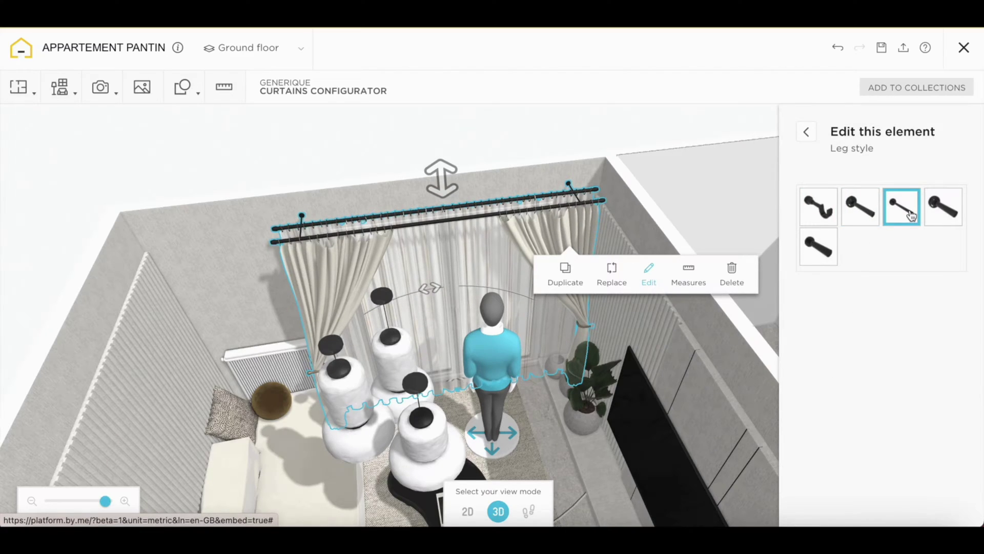
left_click(933, 211)
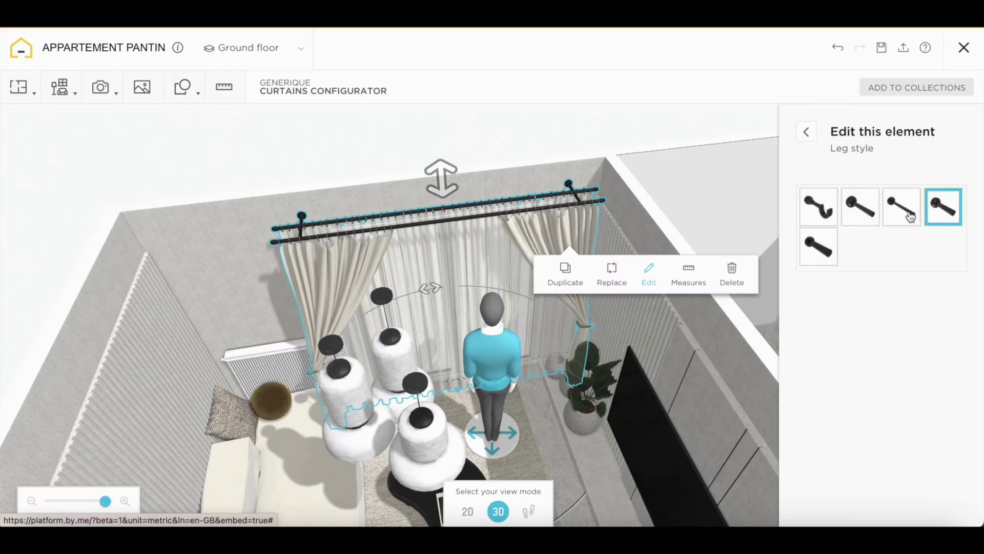
left_click(815, 250)
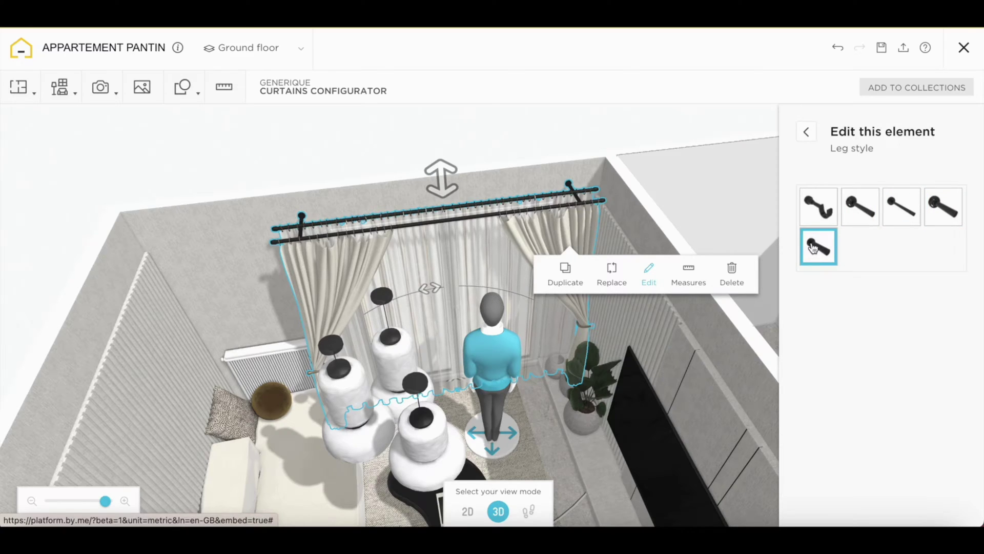
left_click(806, 136)
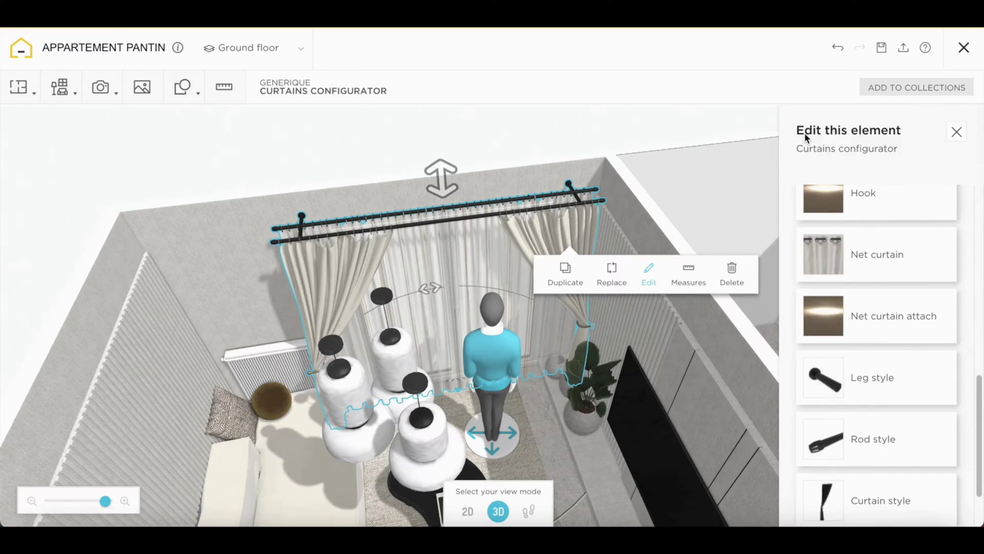
Compare the available rod styles and give the curtain rods the twisted cage-shaped end finials
left_click(821, 433)
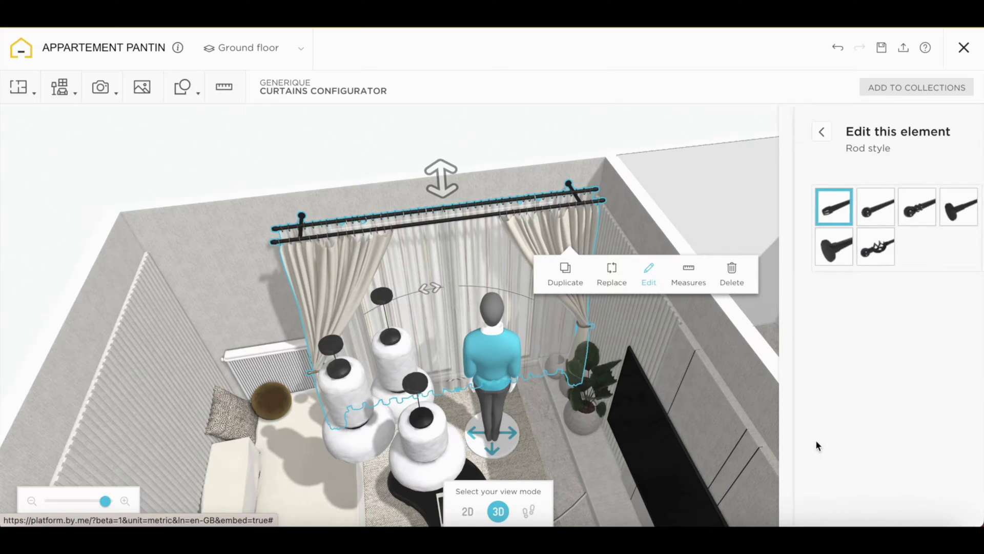
left_click(859, 217)
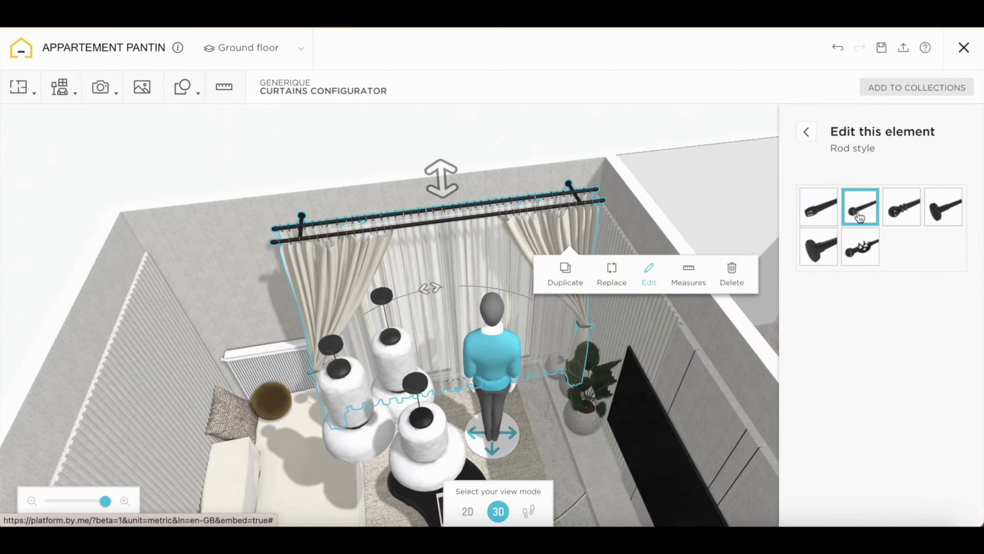
left_click(904, 218)
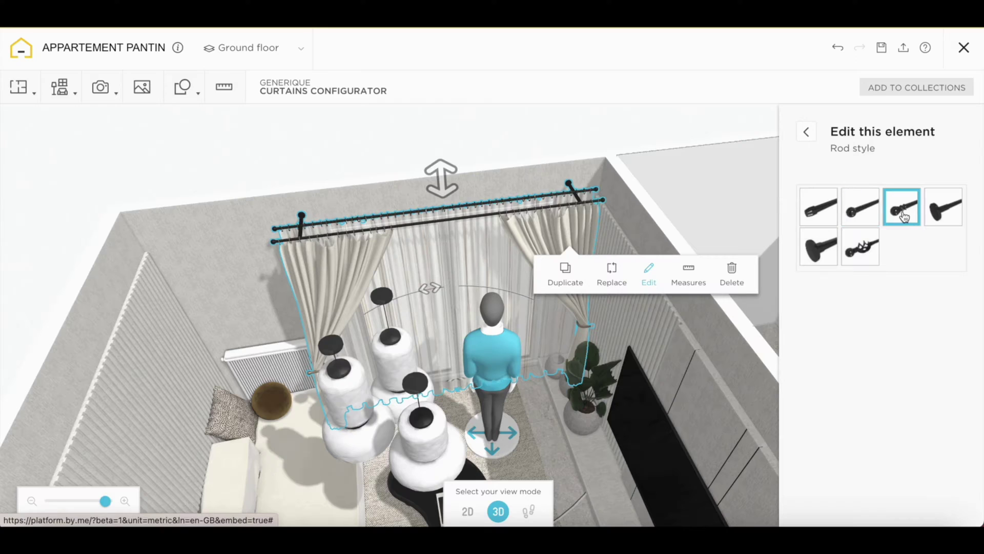
left_click(957, 215)
left_click(819, 247)
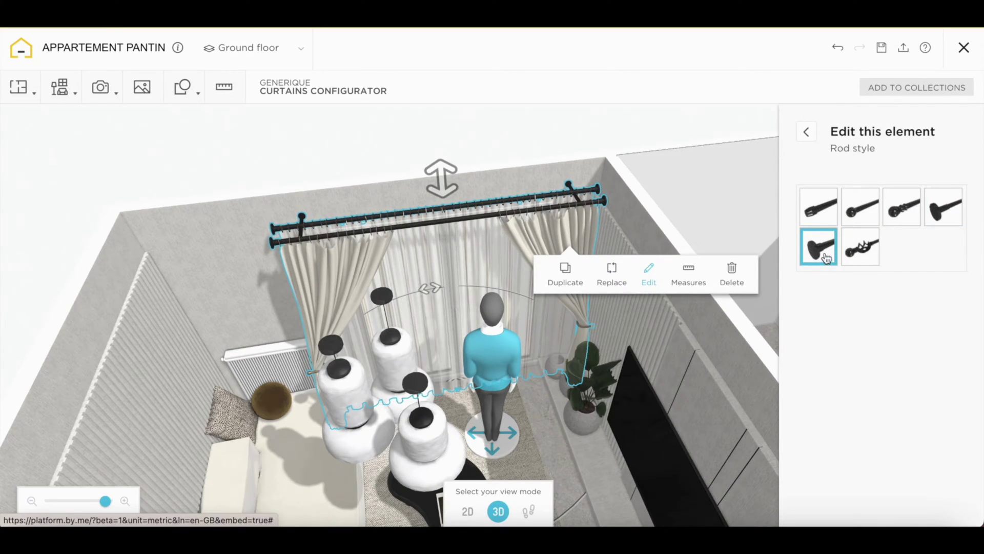
left_click(862, 266)
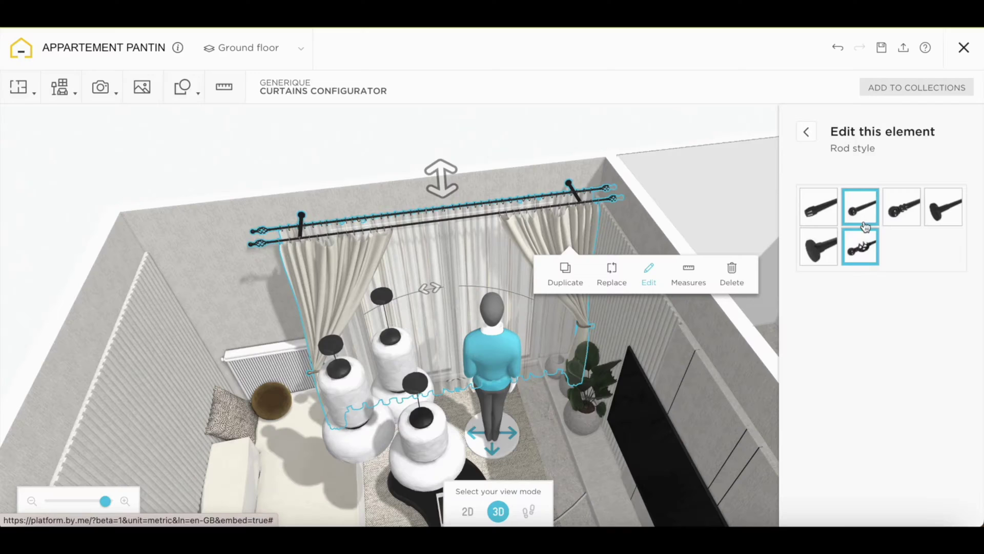
left_click(806, 134)
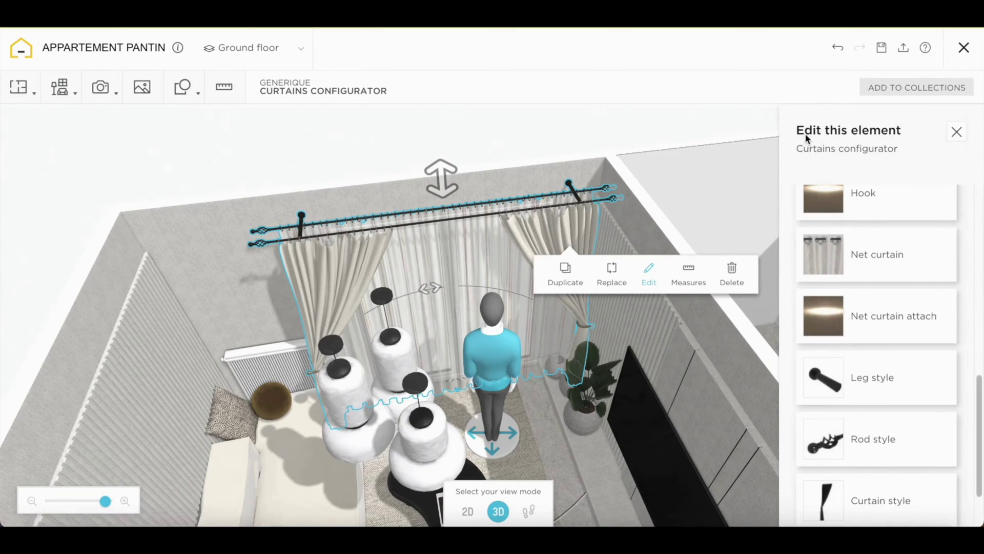
Replace the first tied-back curtain style with the wide straight-hanging one, fourth in the set, comparing the other tied-back styles
scroll(824, 424, "down", 2)
left_click(825, 422)
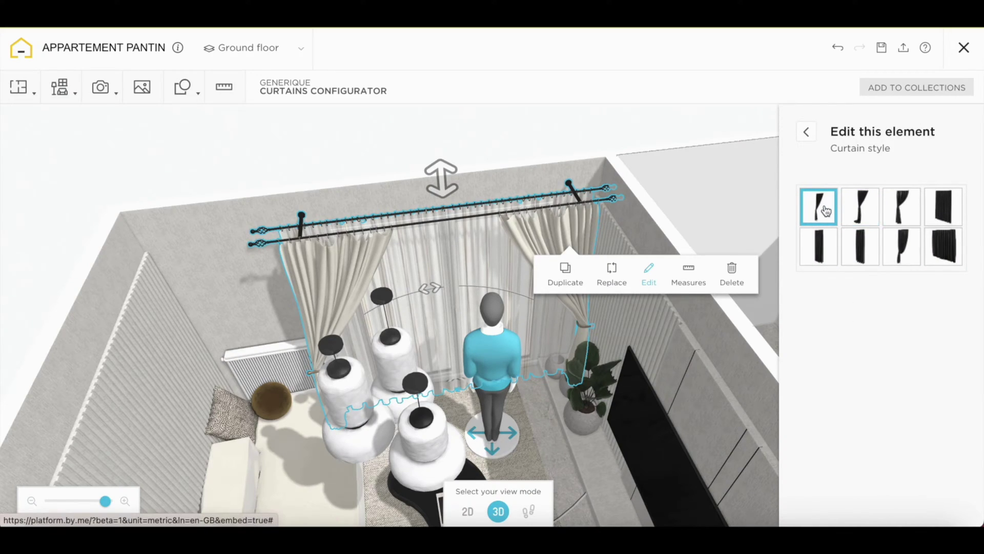
left_click(854, 221)
left_click(910, 220)
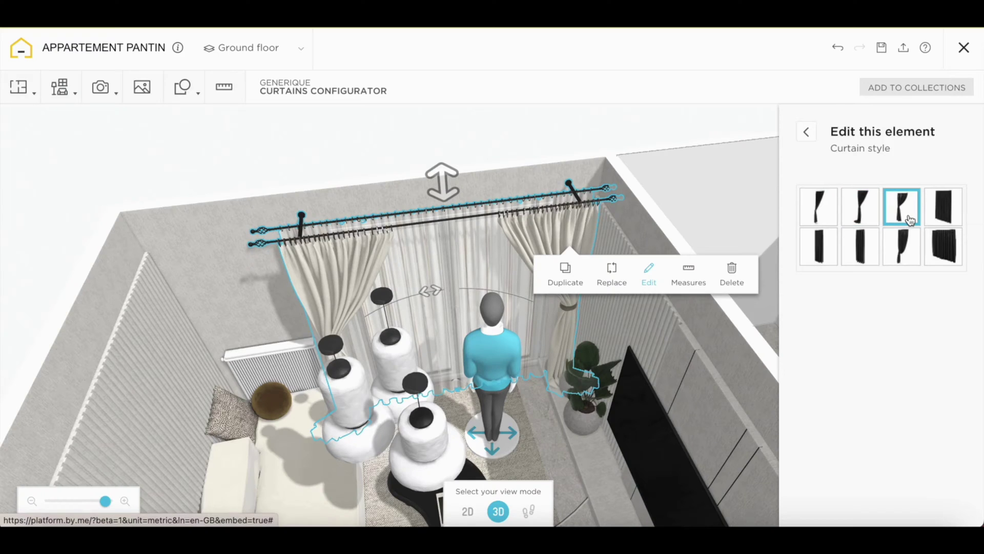
left_click(944, 220)
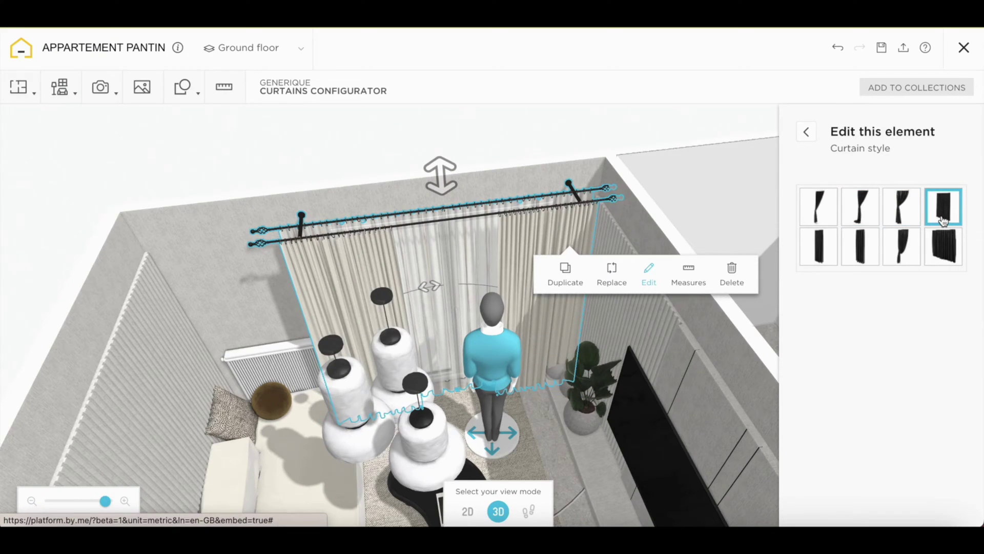
Try the other straight-hanging styles on the main curtains and restore the fourth style in the set
mouse_move(543, 132)
left_mouse_down()
mouse_move(588, 132)
mouse_move(543, 138)
left_mouse_up()
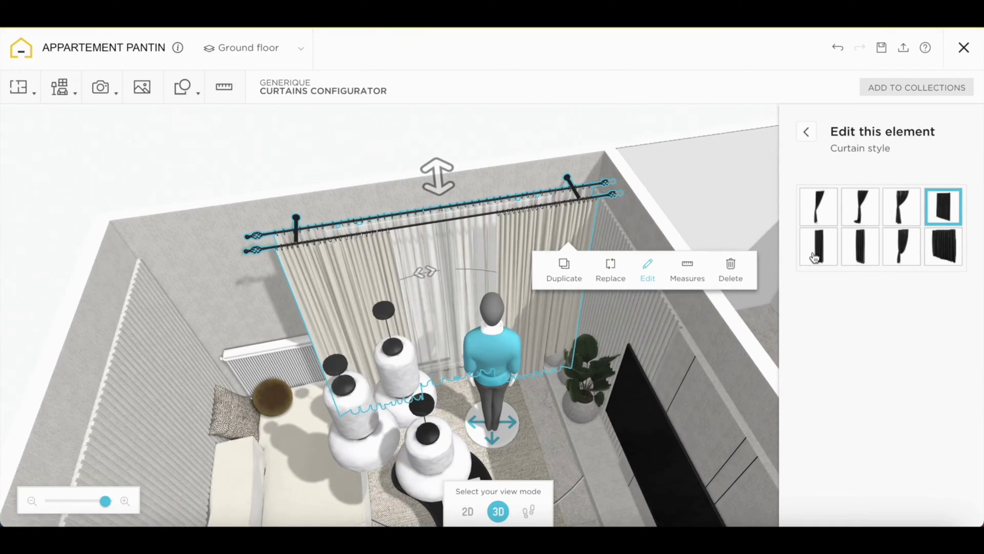
left_click(815, 256)
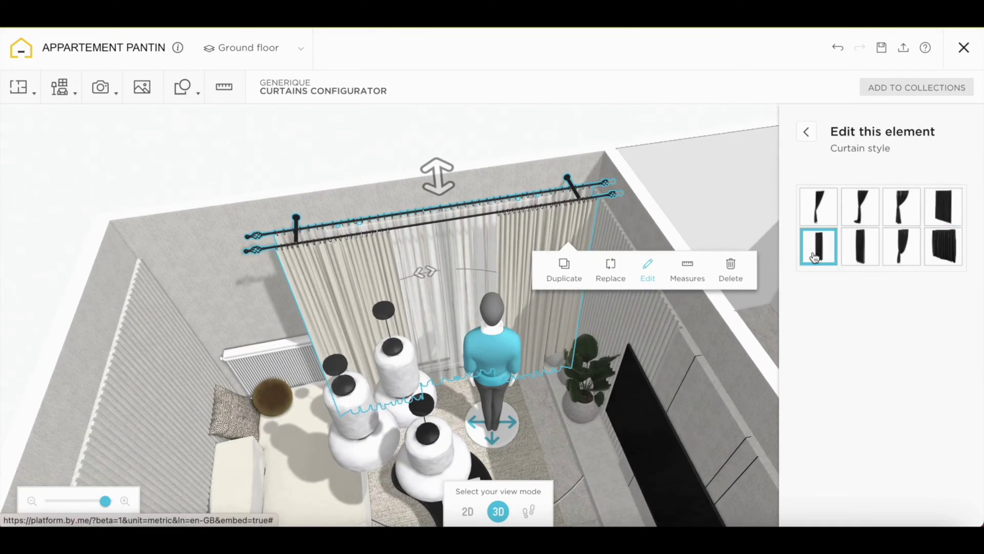
left_click(932, 263)
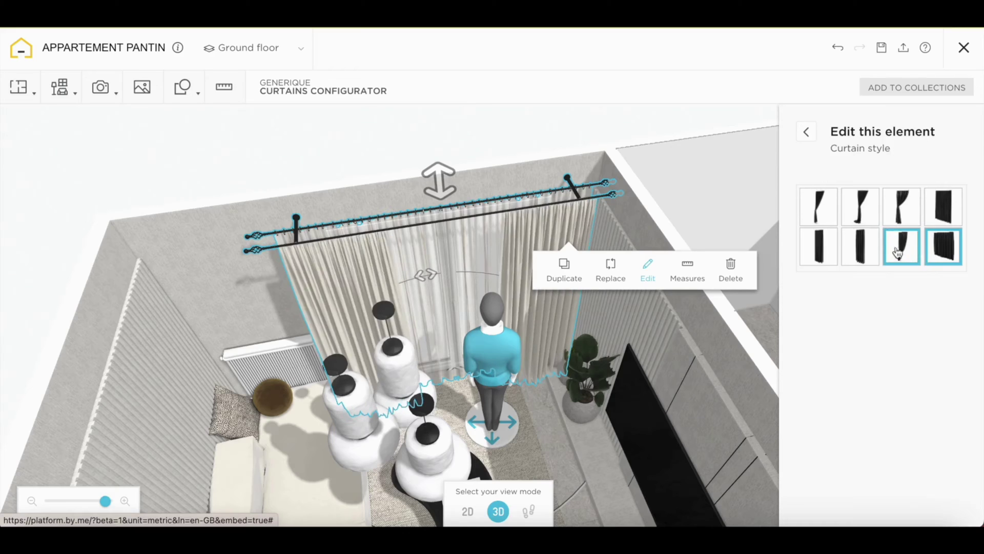
left_click(854, 246)
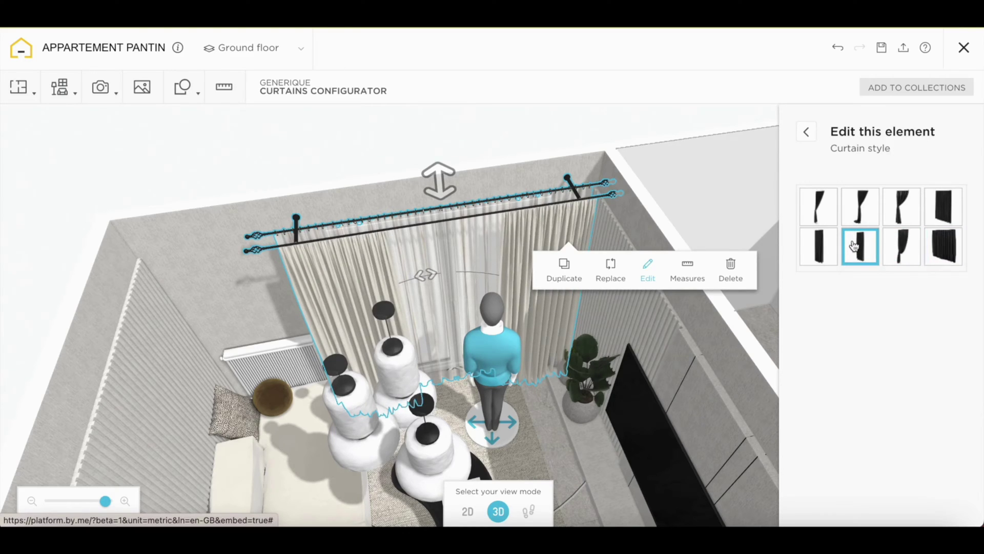
left_click(960, 211)
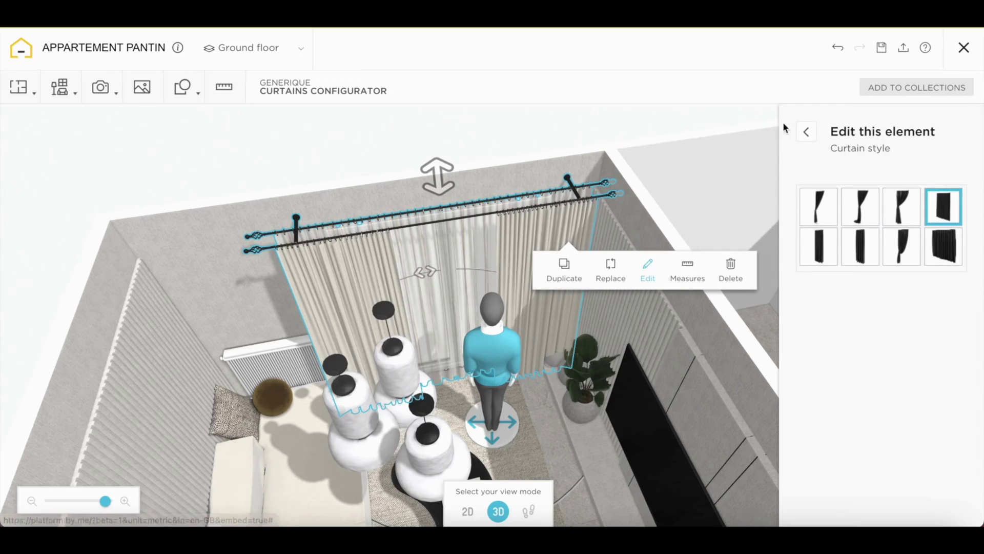
left_click(806, 132)
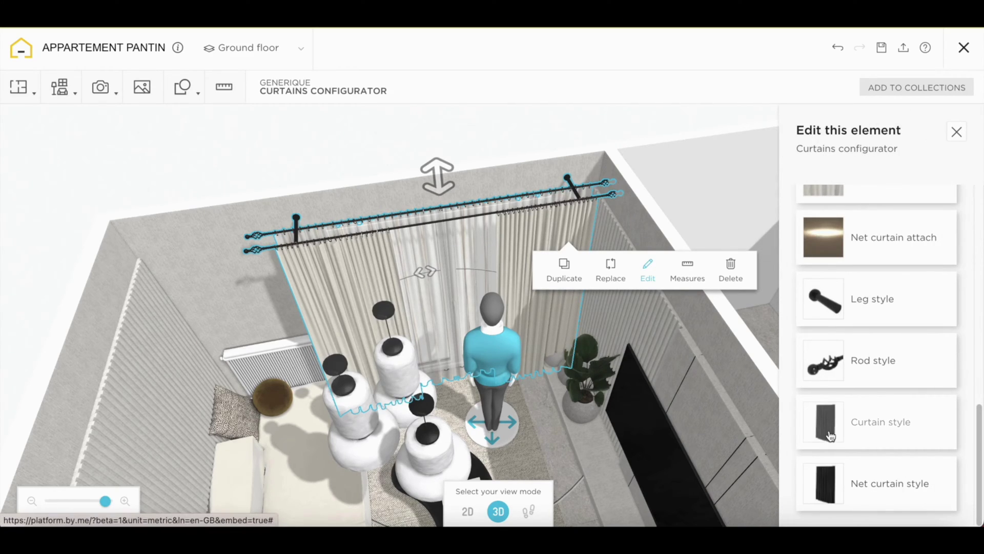
Open the style choices for the net curtain
left_click(838, 485)
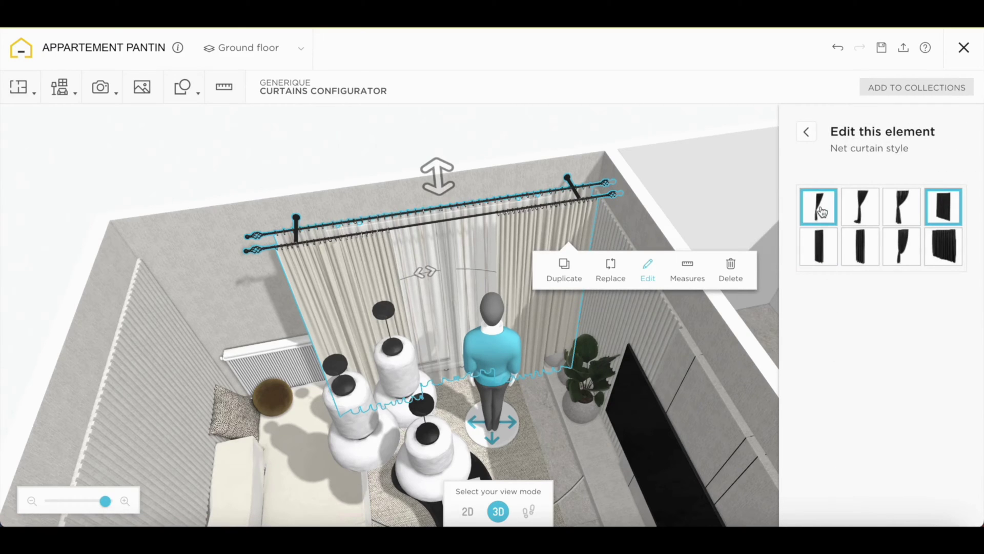